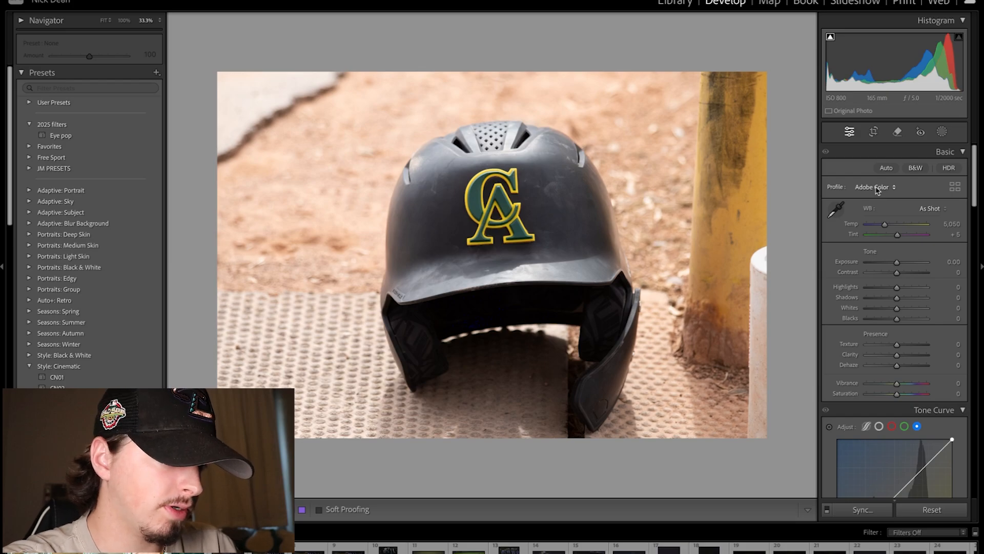
Set the photo's white balance temperature to 4,436
click(954, 224)
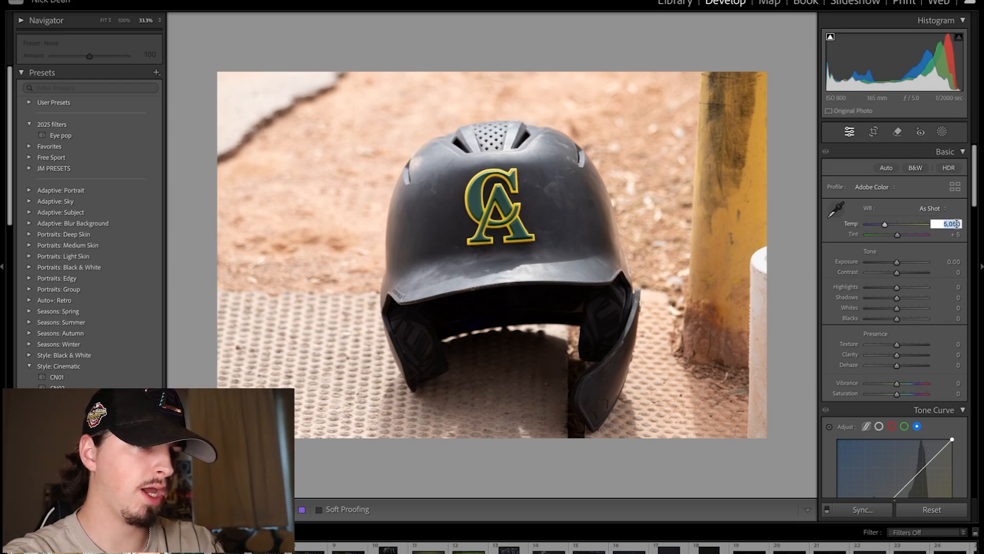
text(4)
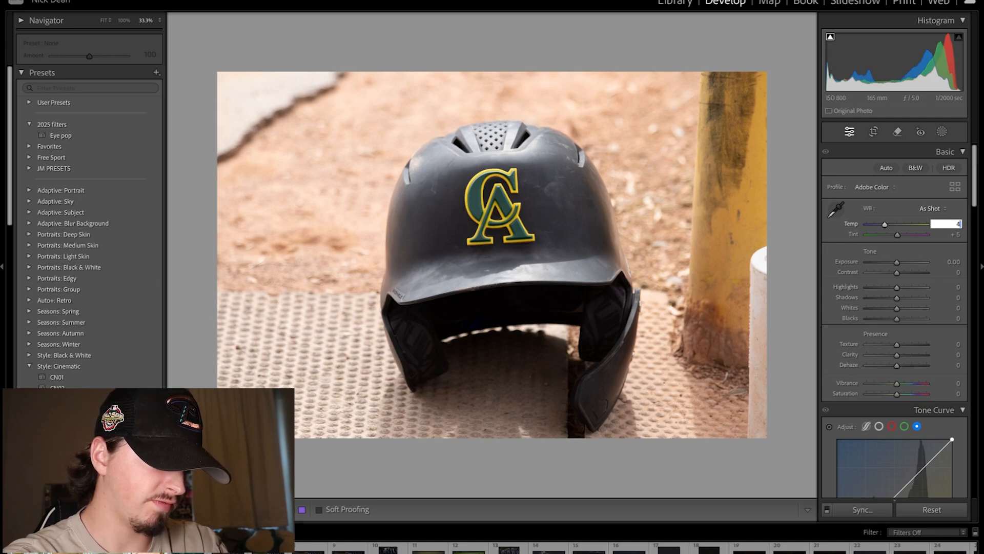
text(,436)
key(Return)
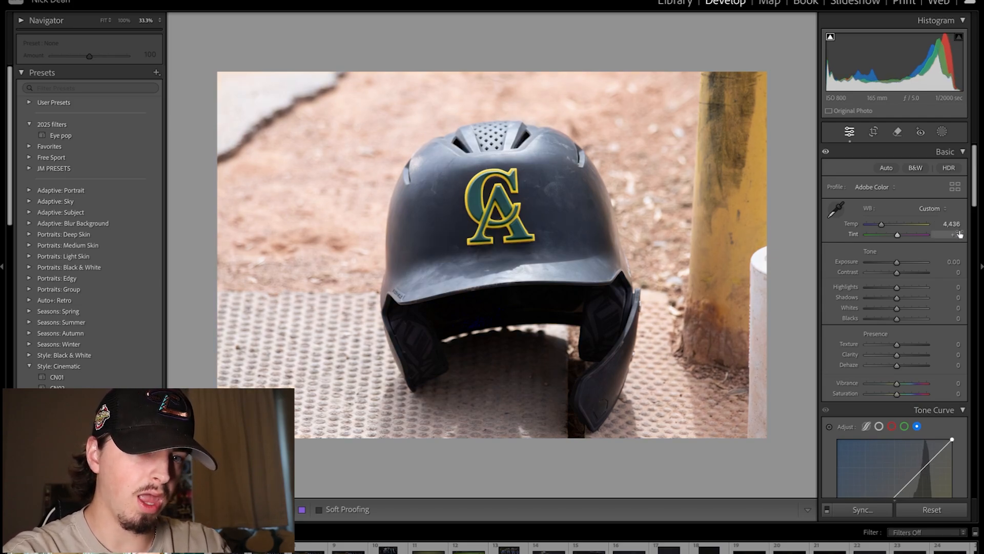
Lower the exposure to -0.25 and raise the shadows to +35
click(952, 262)
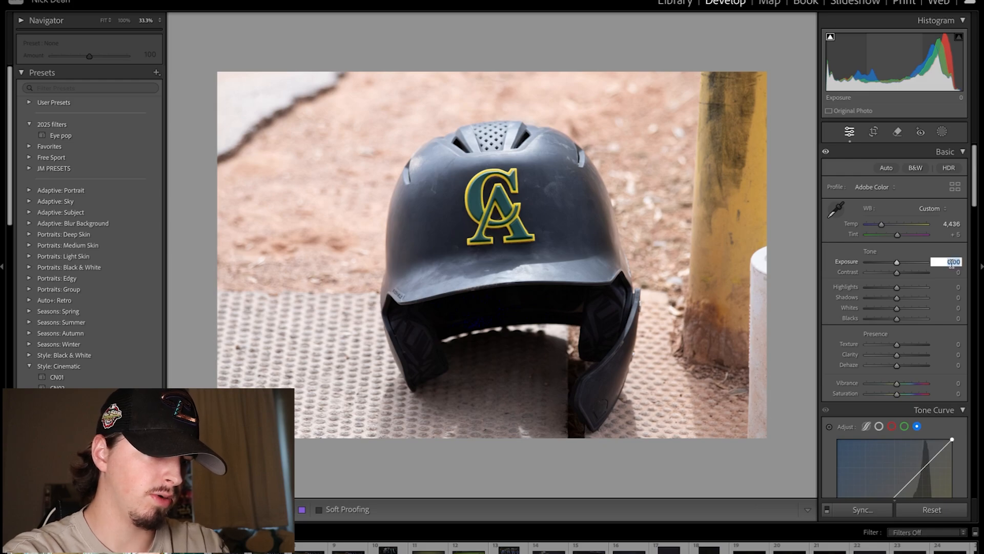
key(BackSpace)
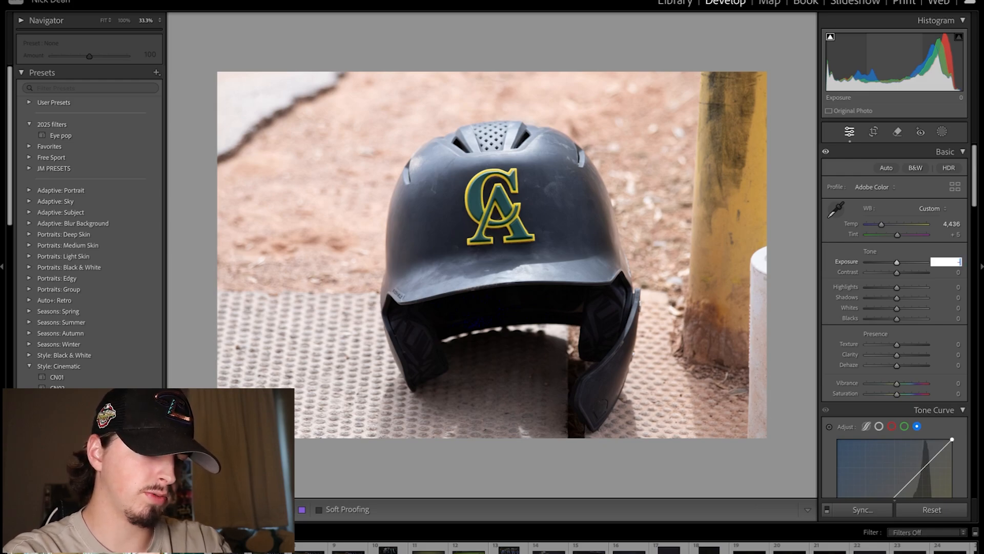
text(- 0.25)
key(Return)
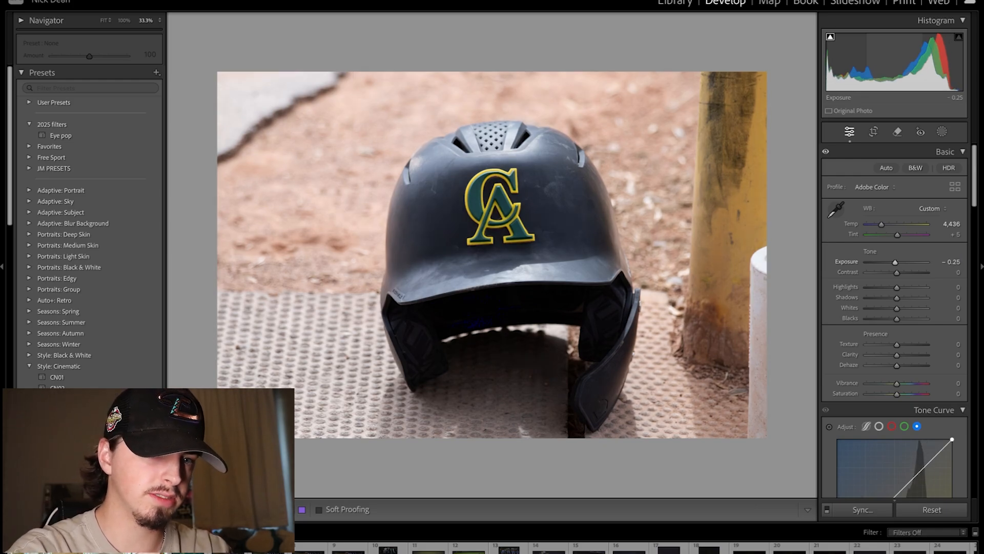
click(955, 297)
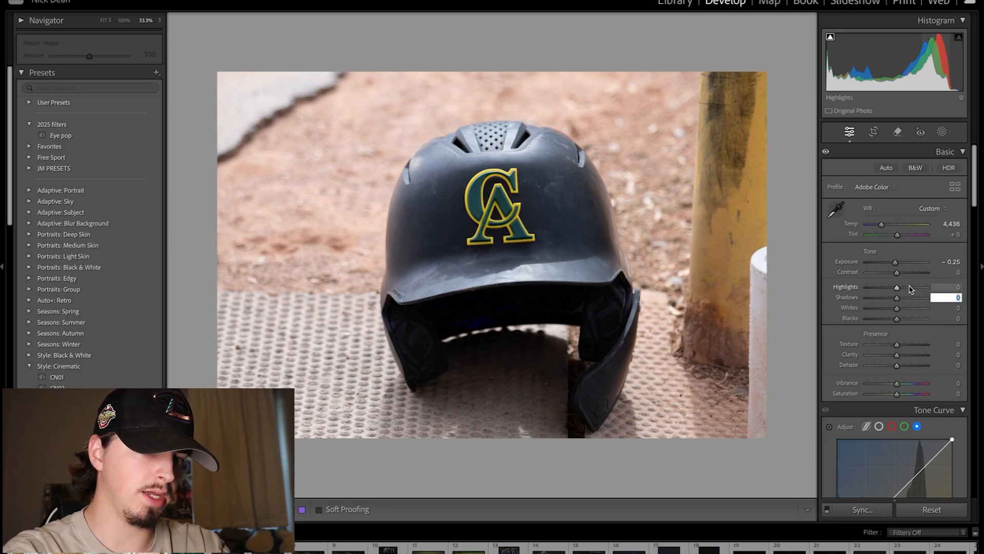
key(Return)
Set the presence values to Texture +23, Clarity +35, Dehaze +13 and Vibrance +12
click(952, 343)
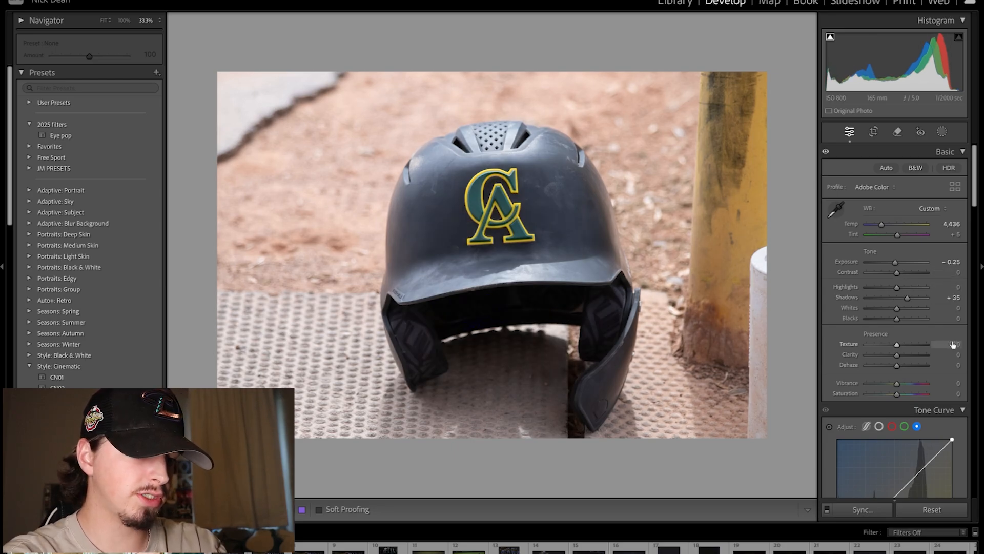
text(23)
key(Return)
click(954, 355)
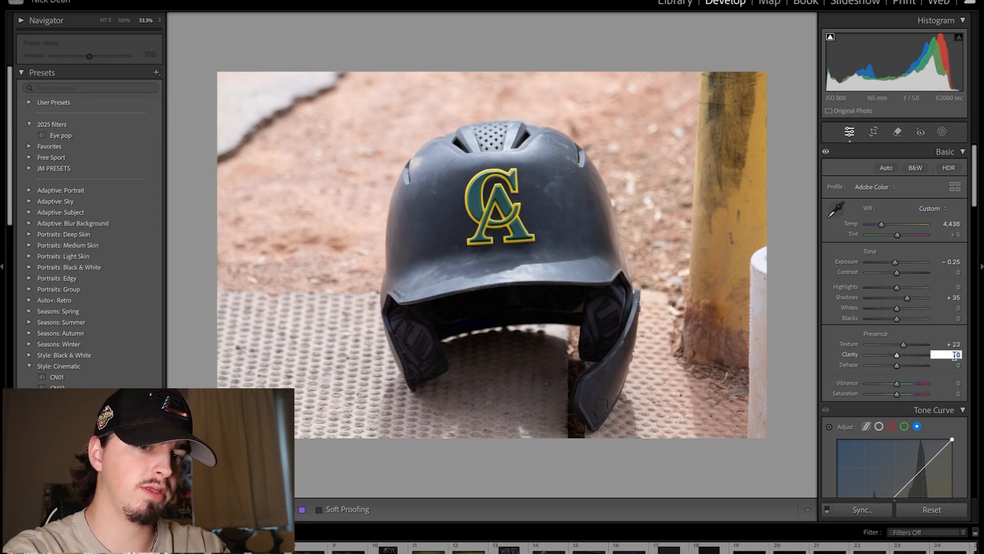
text(35)
key(Return)
click(956, 365)
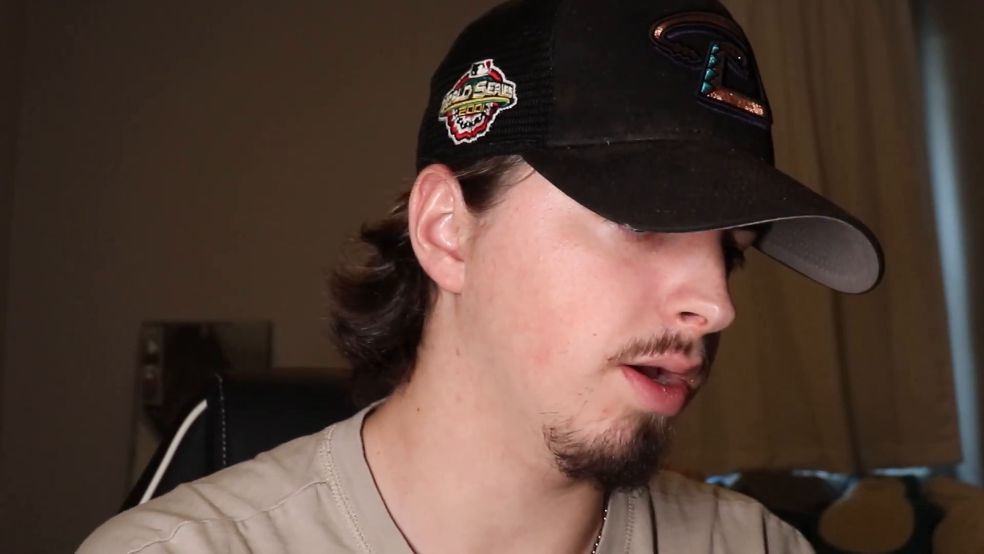
click(957, 383)
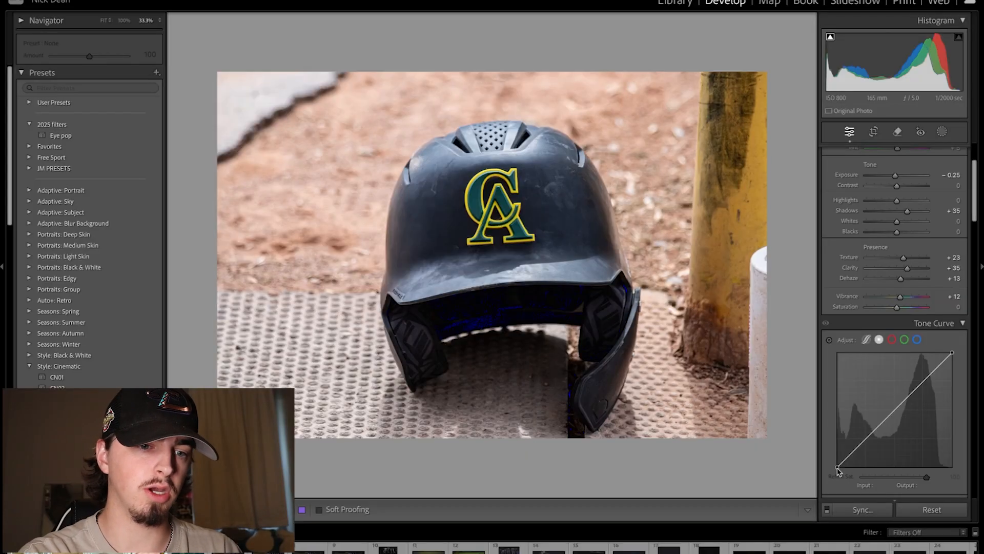
Lift the black point of the main tone curve to output 9 and raise its input slightly
mouse_move(837, 467)
mouse_down()
mouse_move(837, 428)
mouse_move(826, 489)
mouse_move(831, 377)
mouse_move(803, 518)
mouse_move(813, 423)
mouse_move(815, 475)
mouse_move(873, 468)
mouse_move(835, 463)
mouse_up()
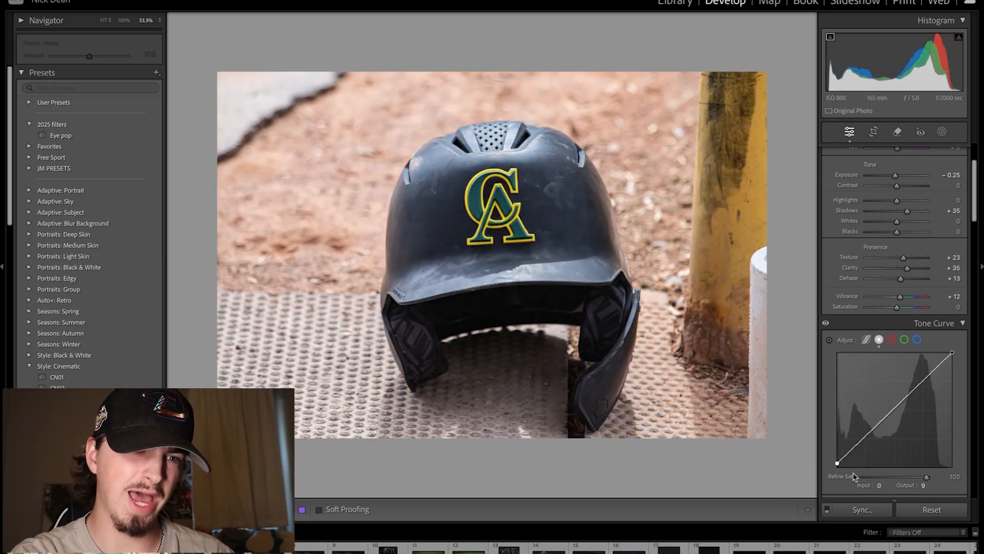
click(879, 485)
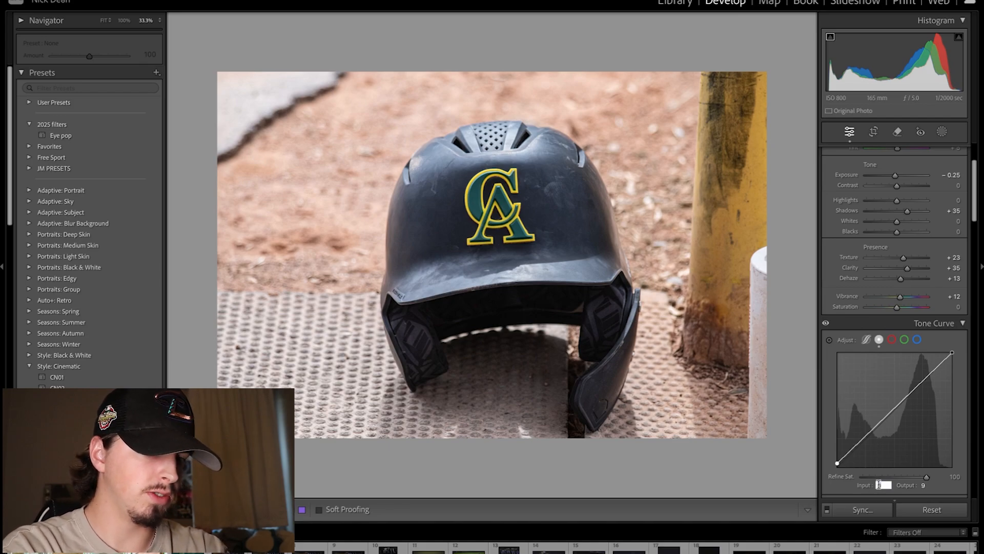
key(Return)
Add a shadow point to the main tone curve at input 58, output 64
drag(865, 440, 865, 442)
click(878, 484)
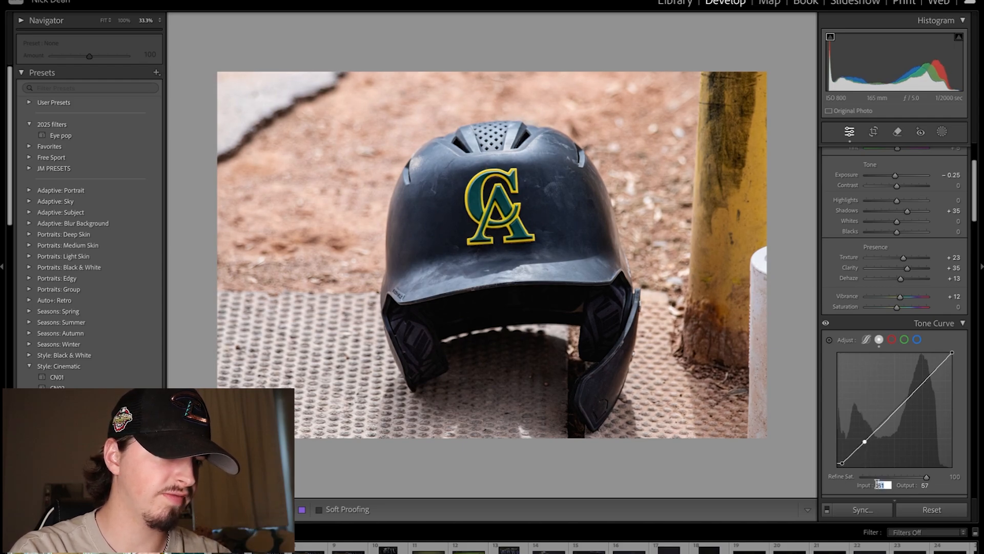
text(58)
key(Return)
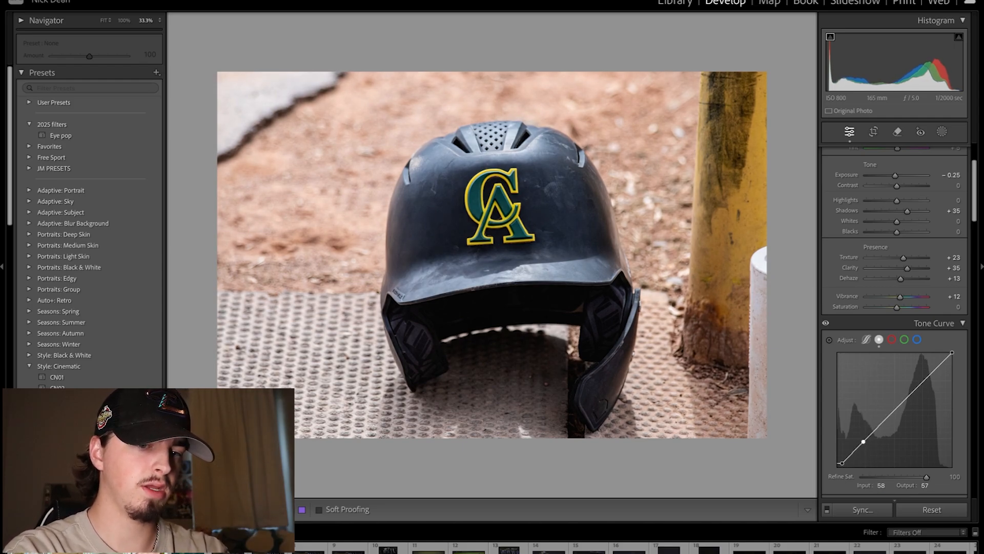
click(925, 485)
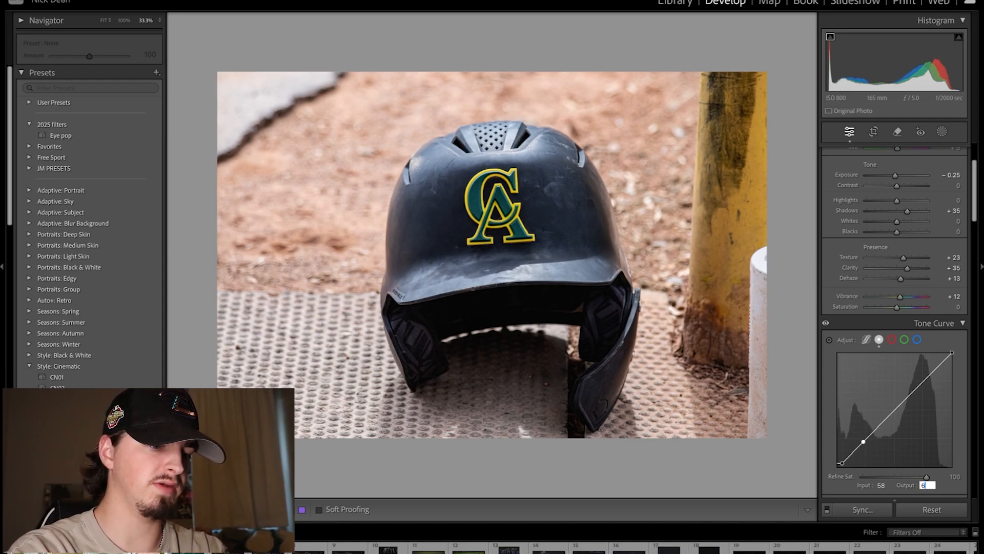
key(Return)
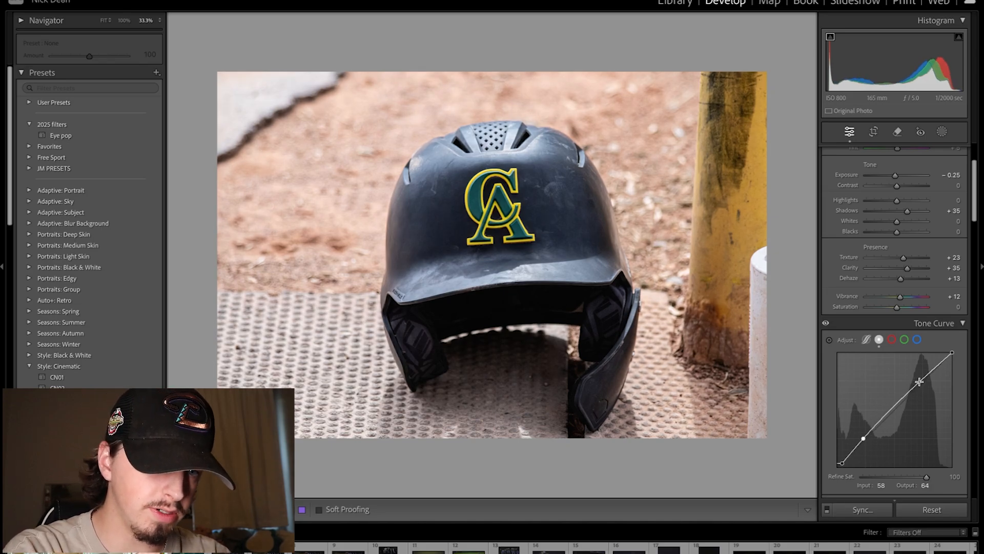
Add an upper-midtone point to the main tone curve at input 163, output 174
click(915, 391)
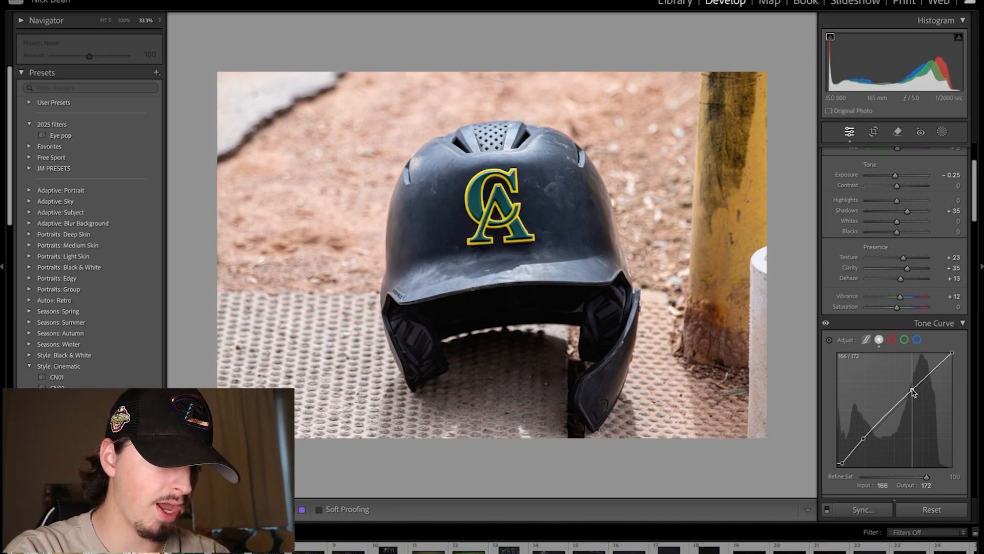
click(882, 485)
text(163)
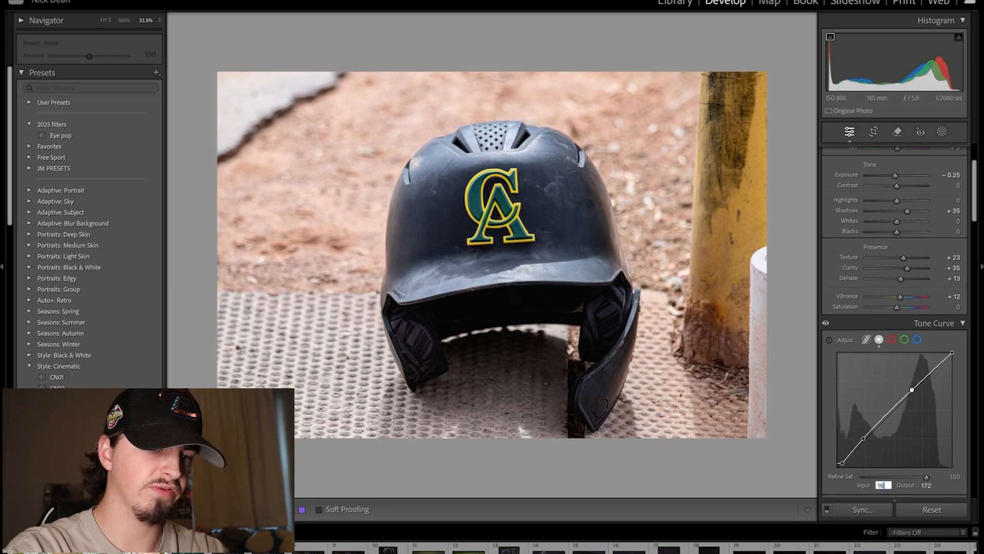
key(Return)
click(927, 485)
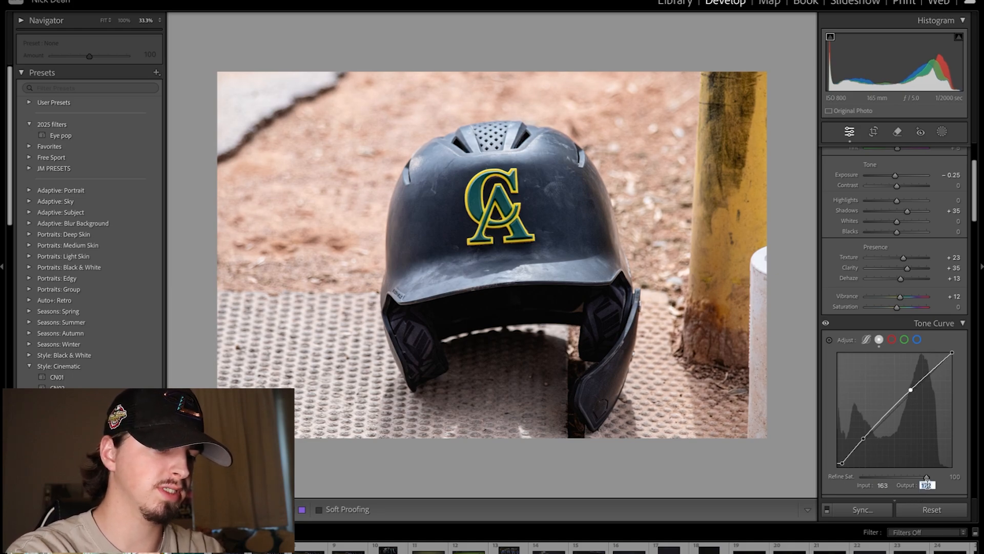
text(174)
key(Return)
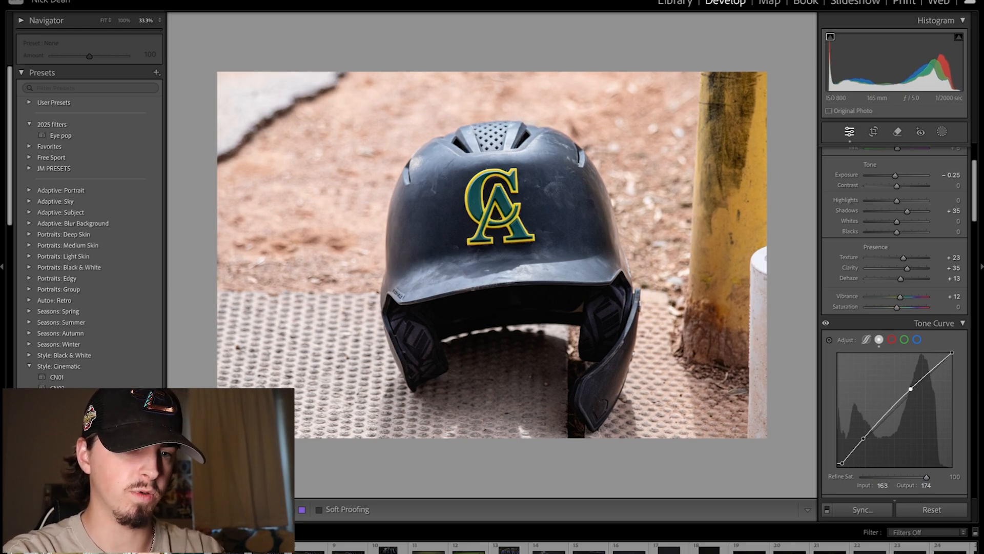
Add a highlight point to the main tone curve at input 238, output 224
click(944, 362)
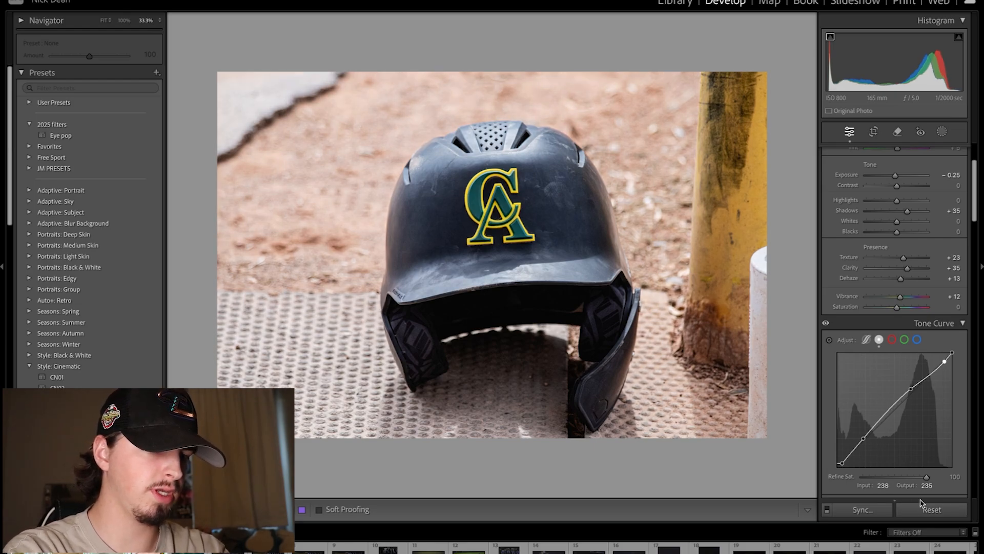
click(929, 486)
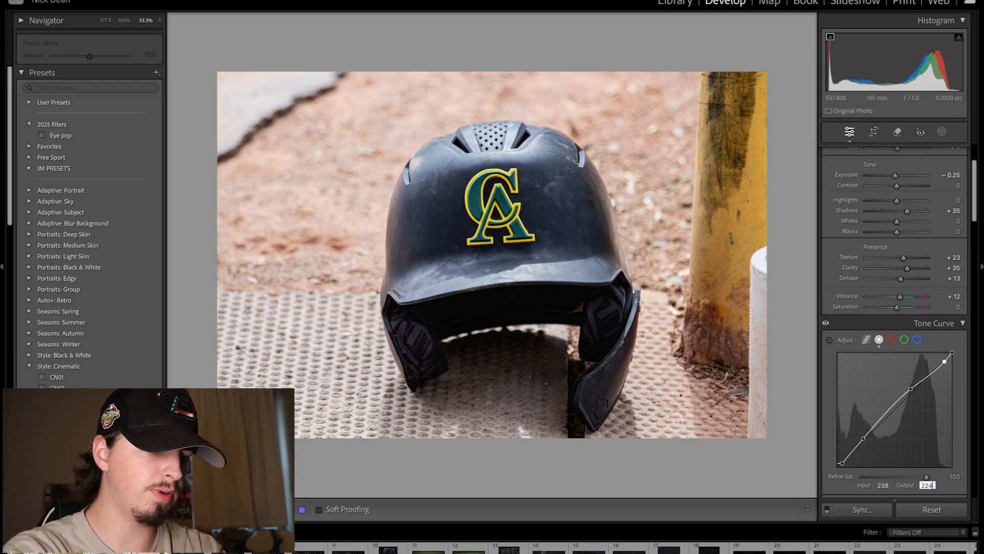
key(Return)
Move the white end point of the main tone curve to input 253, output 242
click(882, 486)
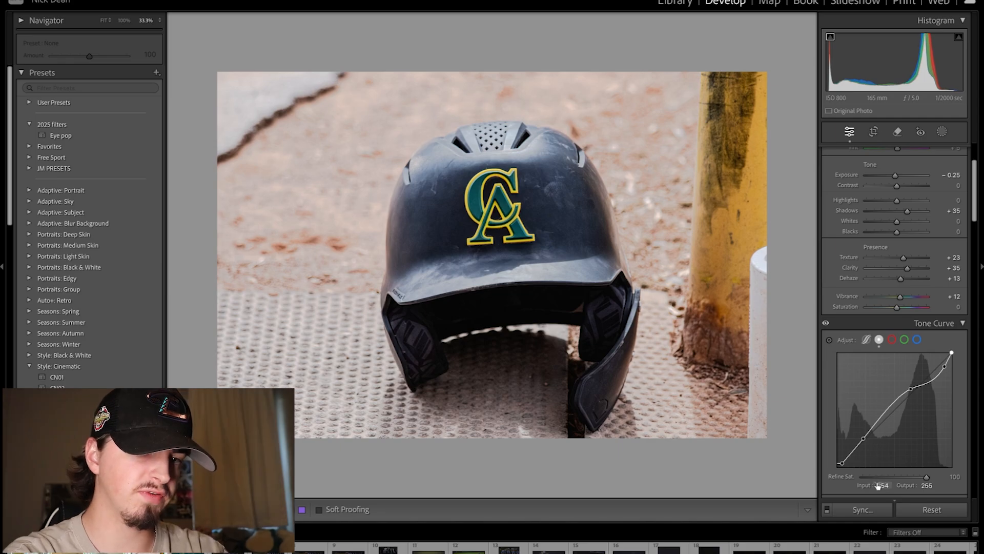
text(253)
key(Return)
click(926, 485)
text(242)
key(Return)
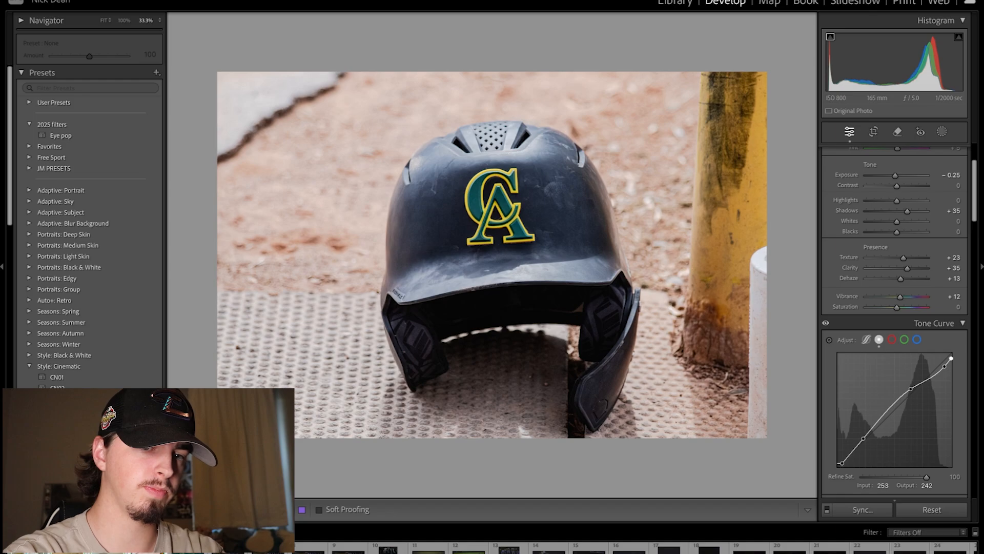
Add a midtone point to the red channel's tone curve at input 126, output 132
click(892, 340)
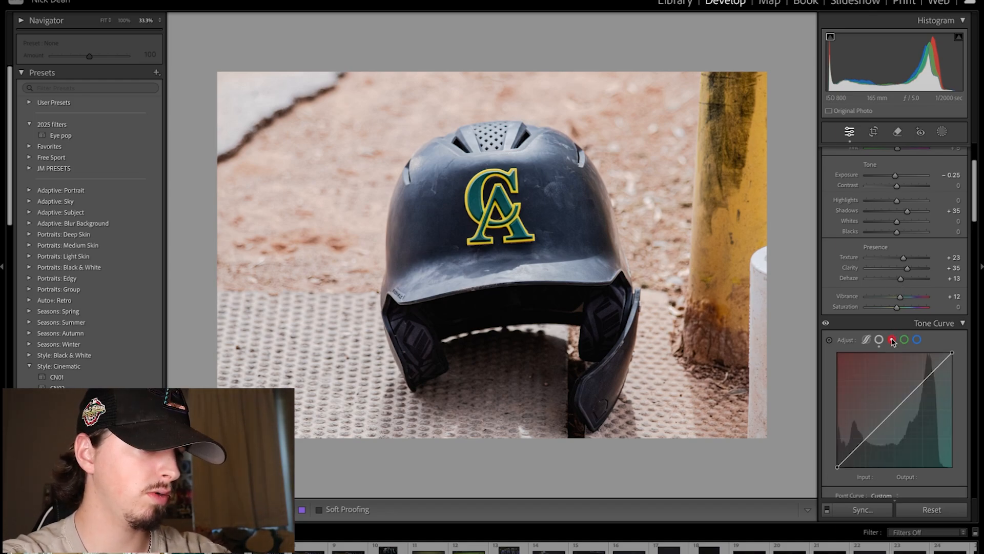
click(895, 410)
click(881, 476)
text(128)
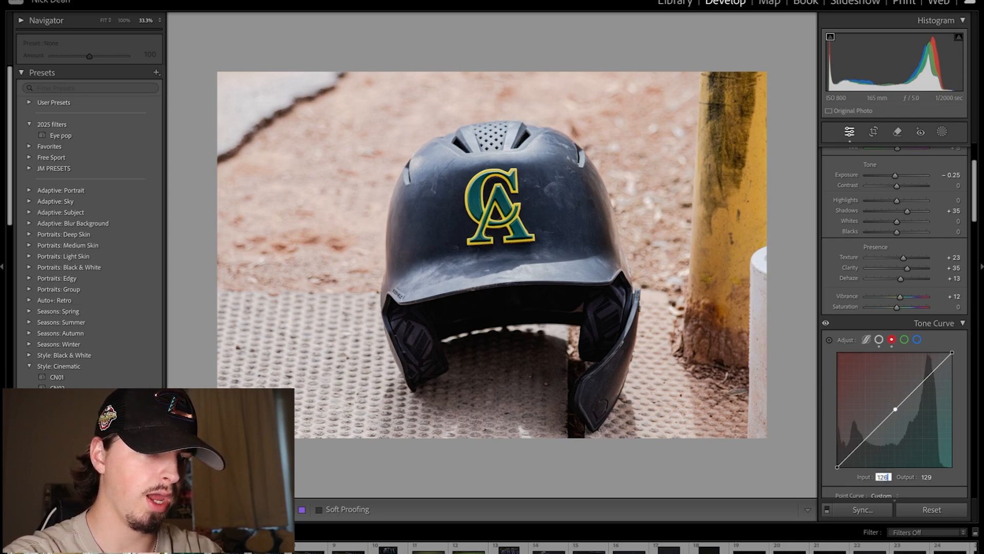
key(Return)
click(926, 476)
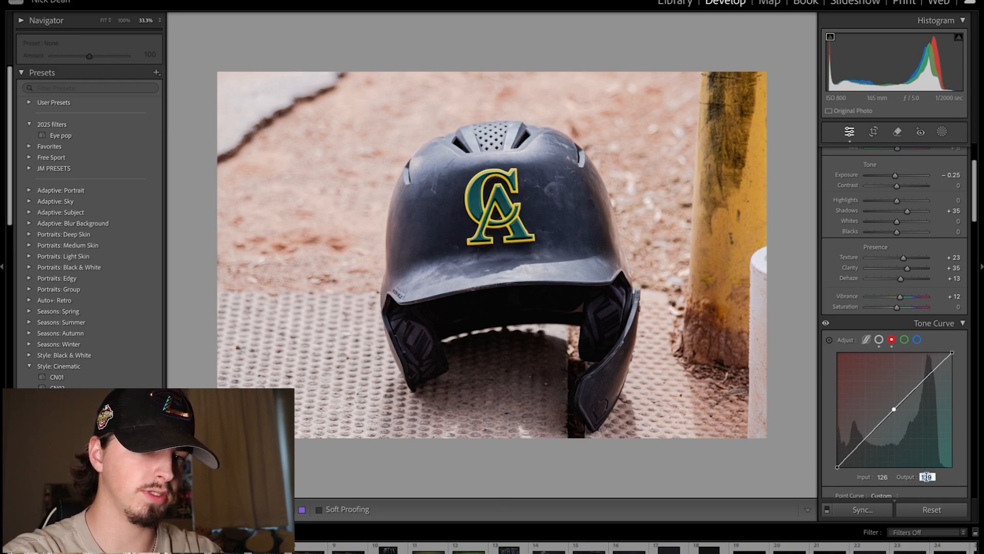
text(132)
key(Return)
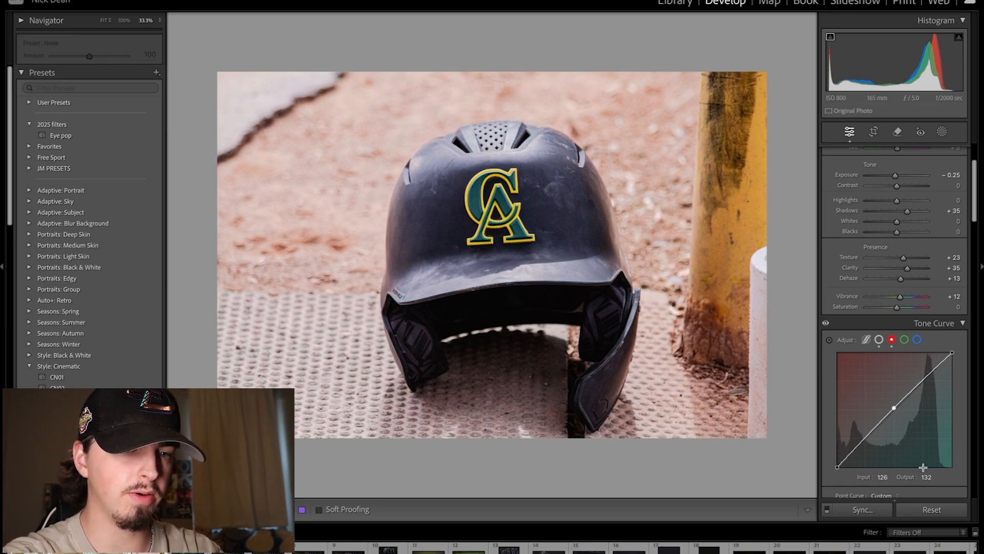
Add a highlight point to the green channel's tone curve at input 203, output 210
click(904, 340)
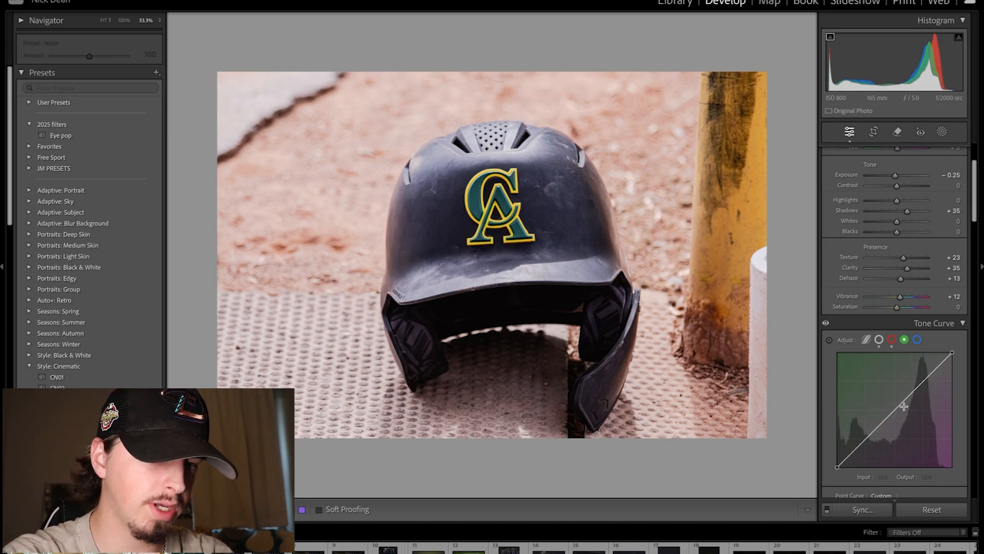
click(933, 371)
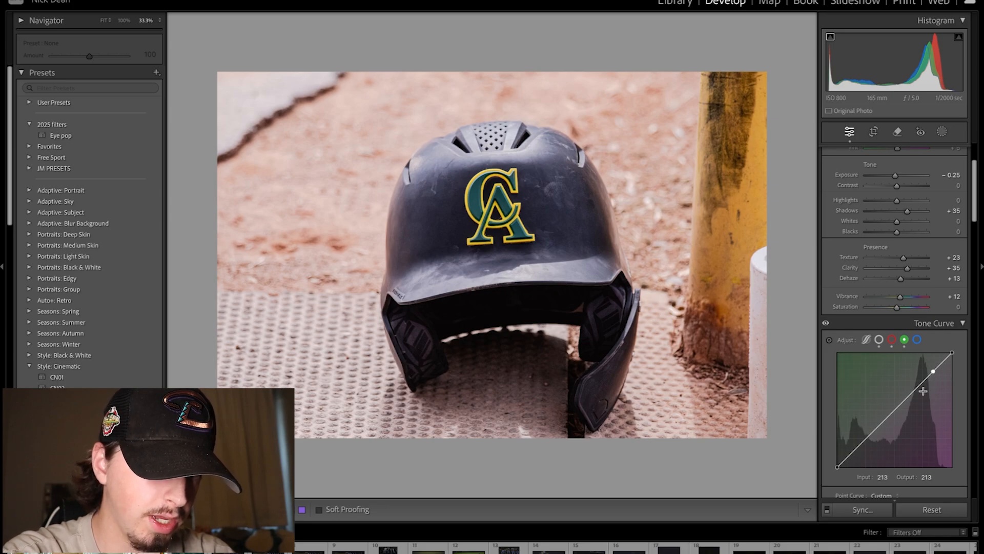
click(883, 477)
text(203)
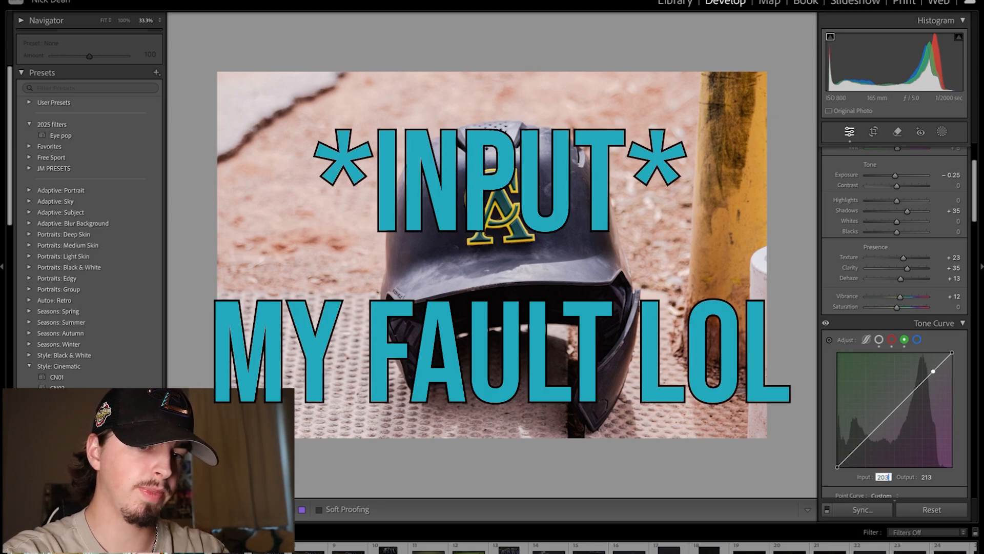
click(927, 476)
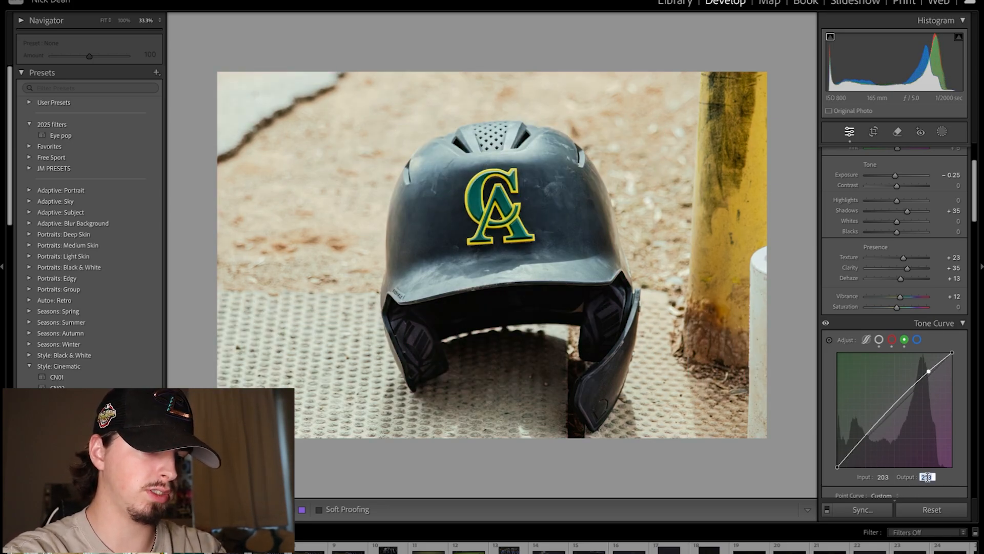
text(210)
key(Return)
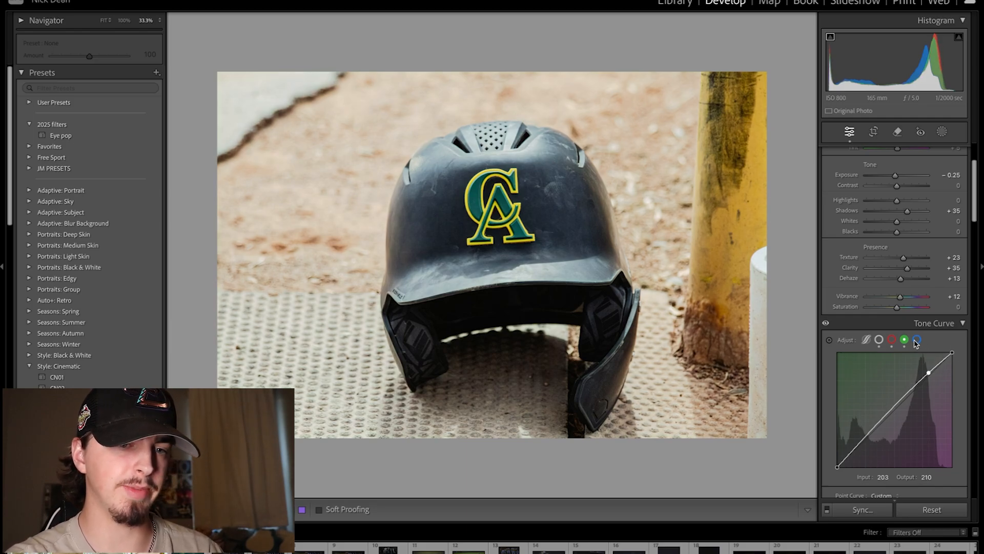
Move the white end point of the blue channel's tone curve to input 255, output 248
click(917, 340)
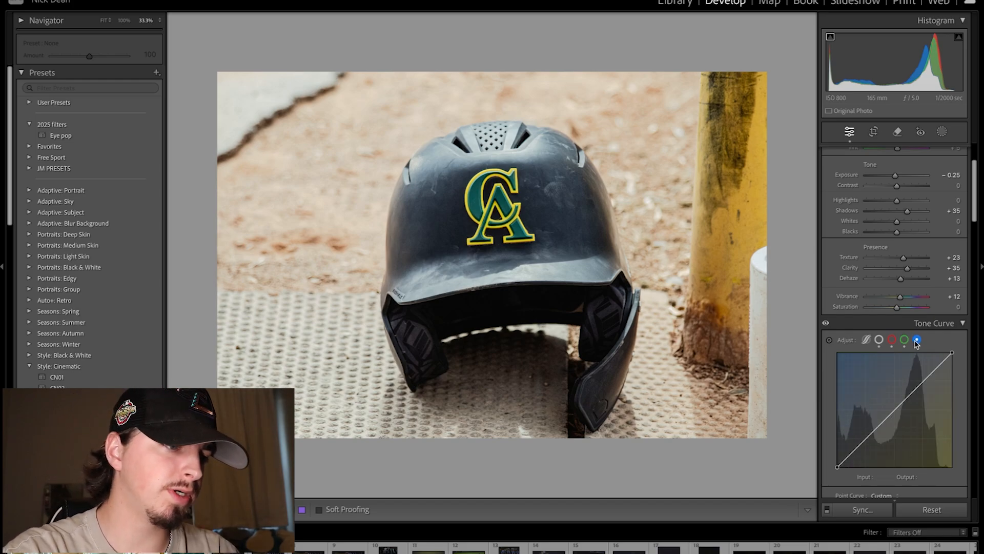
click(952, 352)
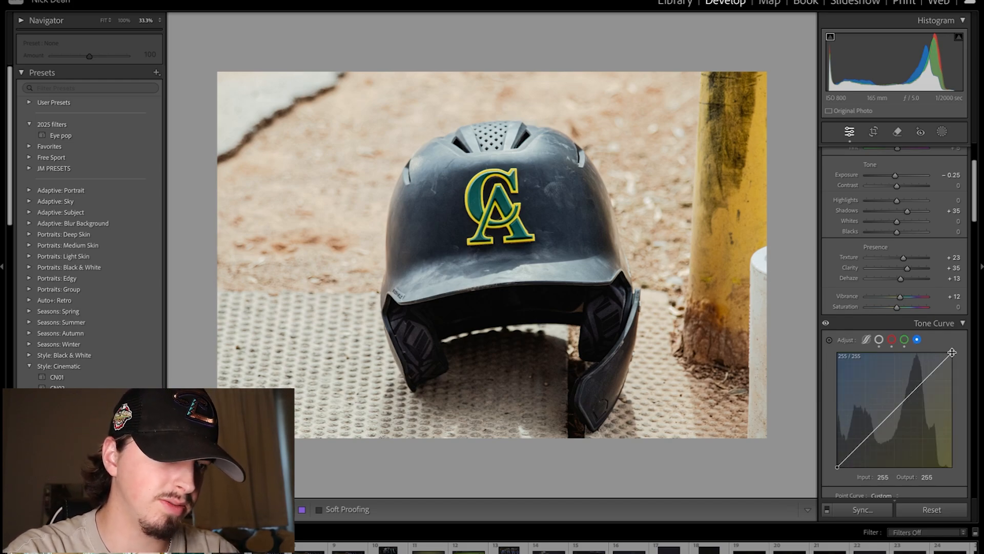
click(881, 477)
text(255)
key(Return)
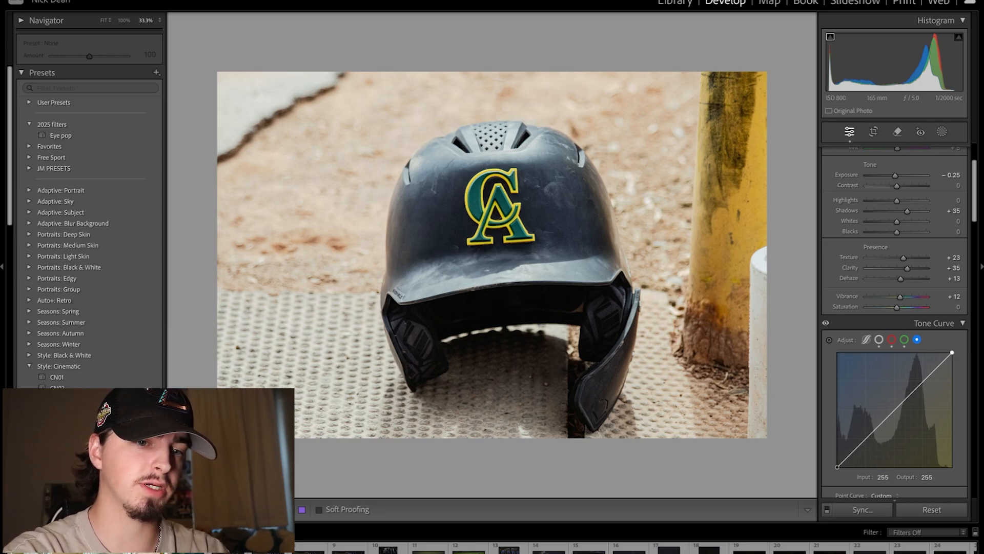
click(928, 478)
text(248)
key(Return)
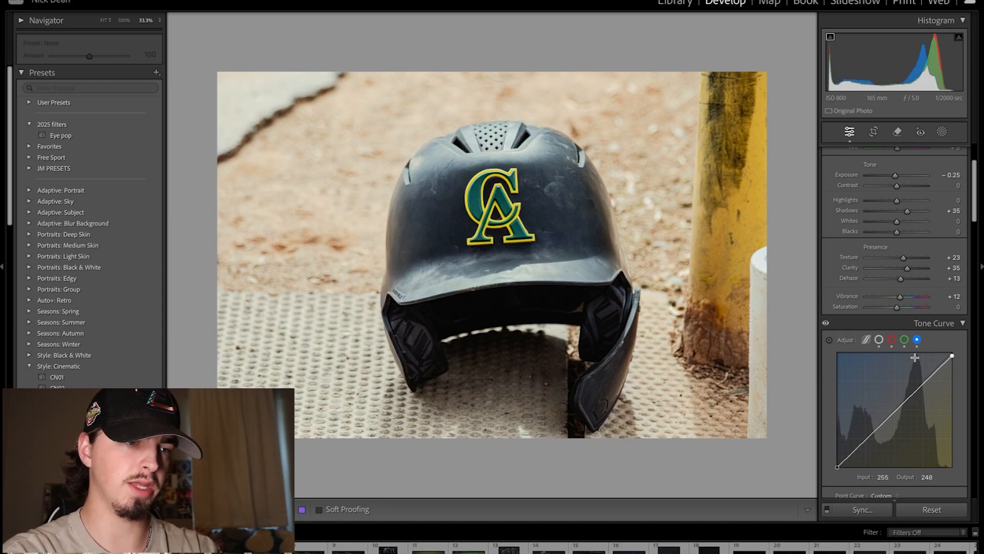
Set the red hue to +10 and the red saturation to +30 in the Color Mixer
scroll(933, 339, down, 5)
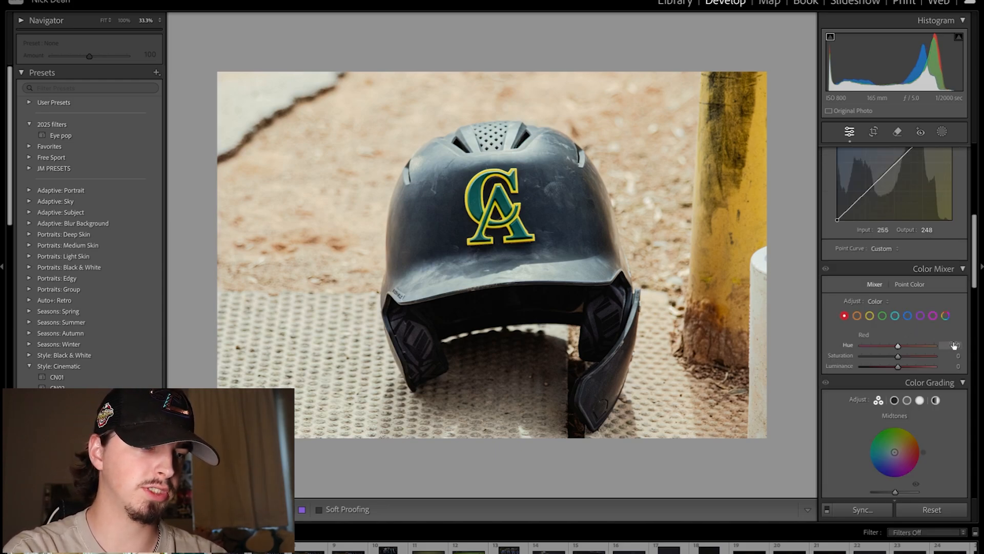
click(954, 345)
key(Return)
click(957, 354)
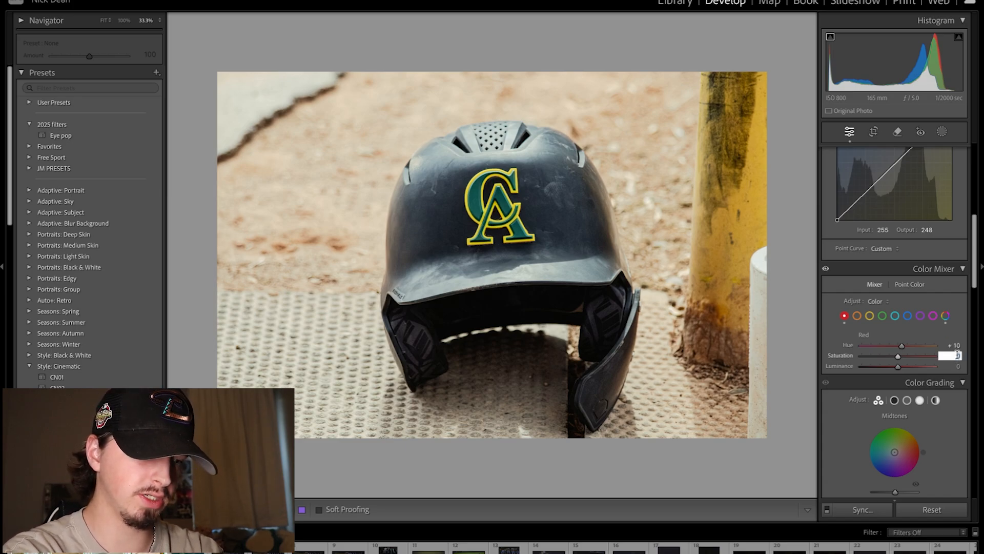
text(30)
key(Return)
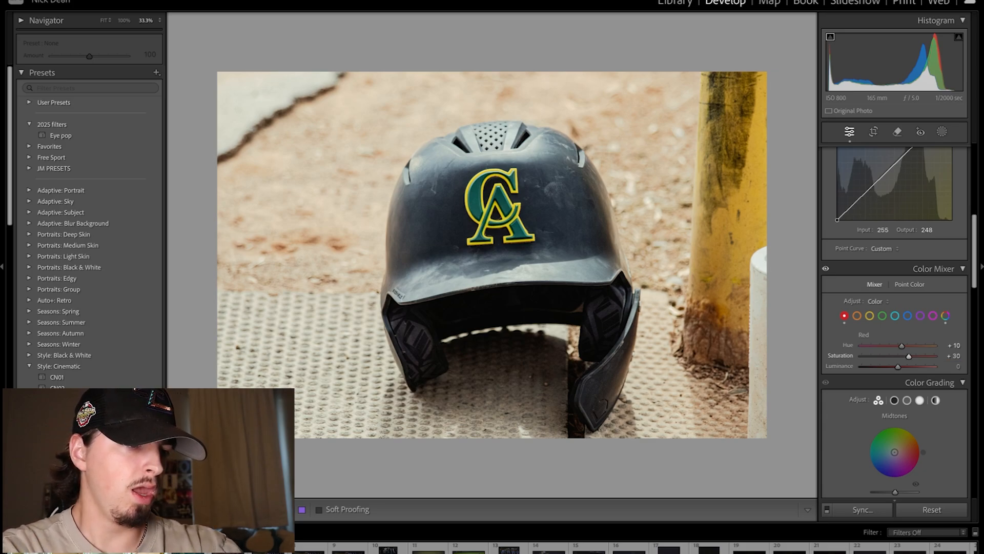
Set both the hue and the saturation of the yellow range to -20 in the Color Mixer
click(856, 316)
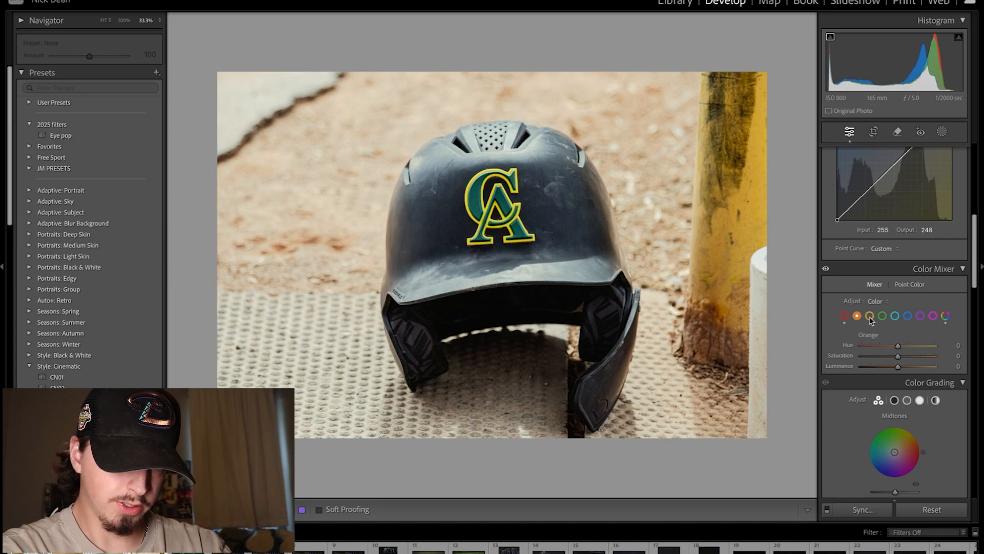
click(871, 315)
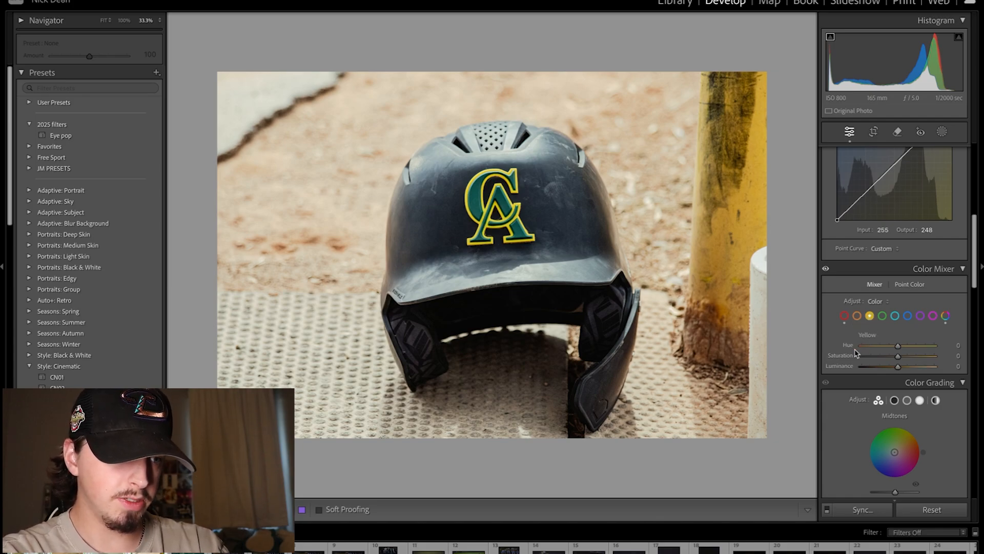
click(952, 346)
text(-20)
click(952, 355)
text(-20)
key(Return)
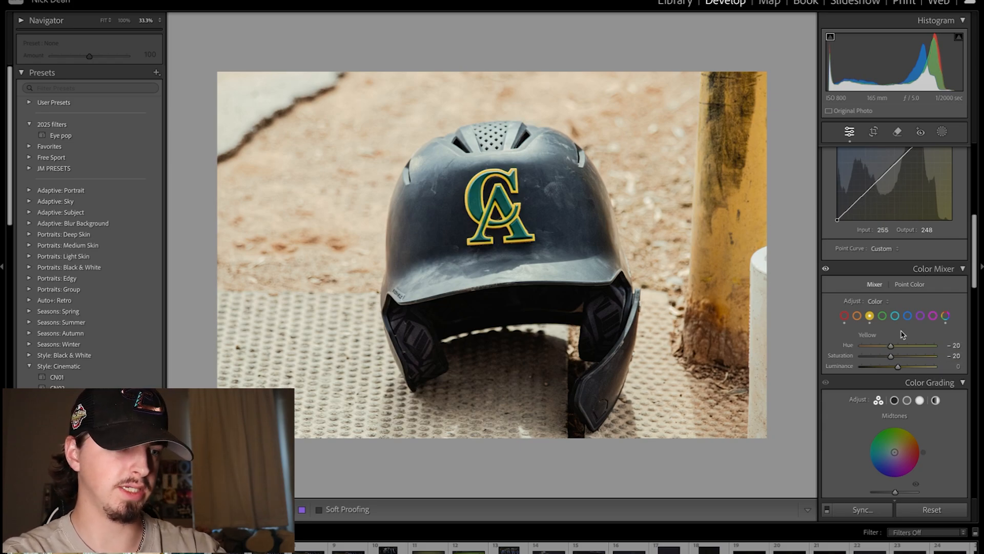
Set the green saturation to +6 and the green luminance to -1 in the Color Mixer
click(882, 316)
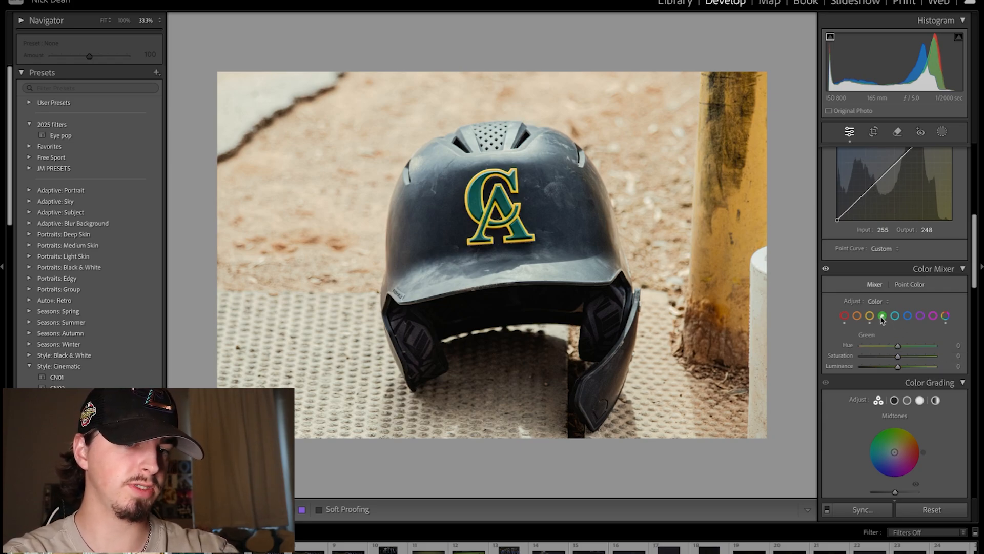
click(957, 355)
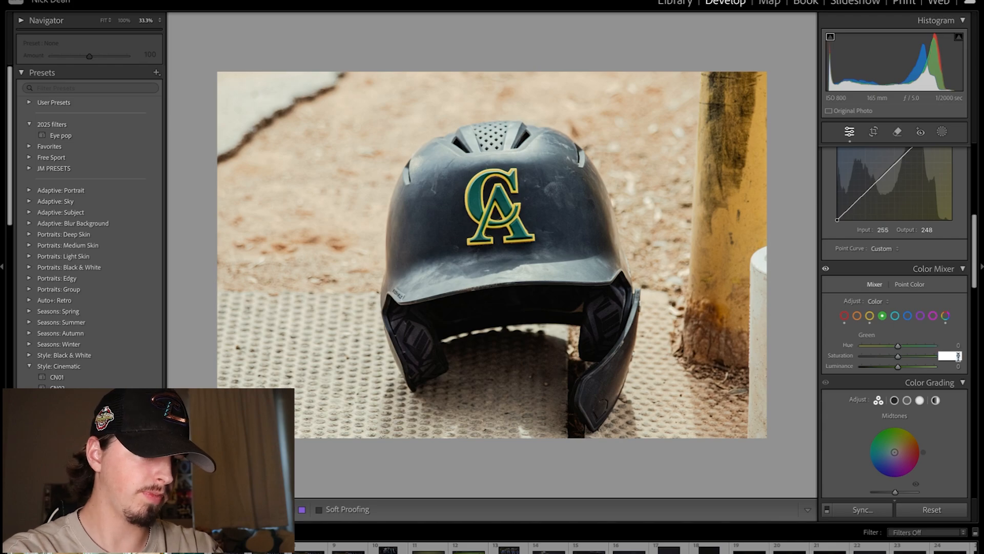
key(Return)
click(957, 366)
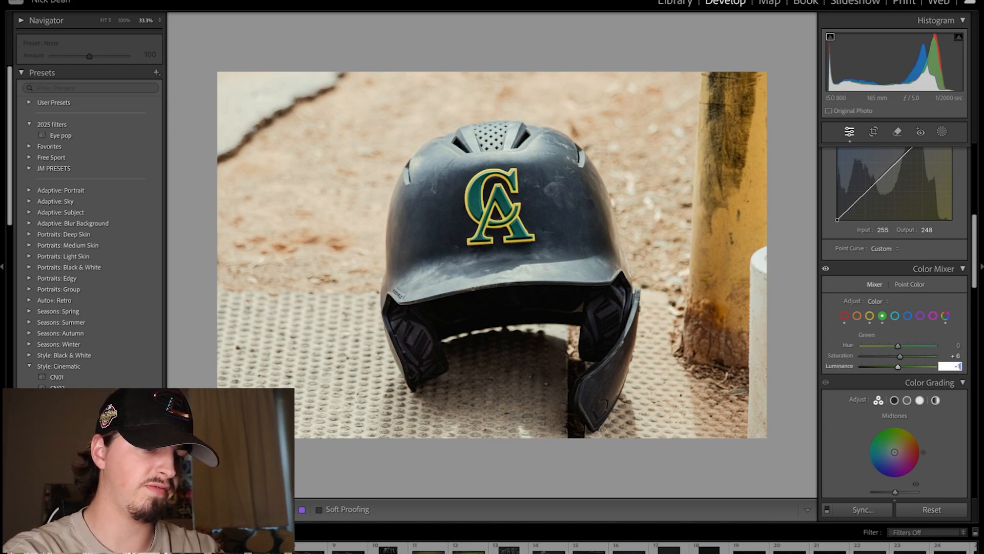
text(-1)
key(Return)
Set the purple saturation to -20 and display all color ranges together in the Color Mixer
click(895, 315)
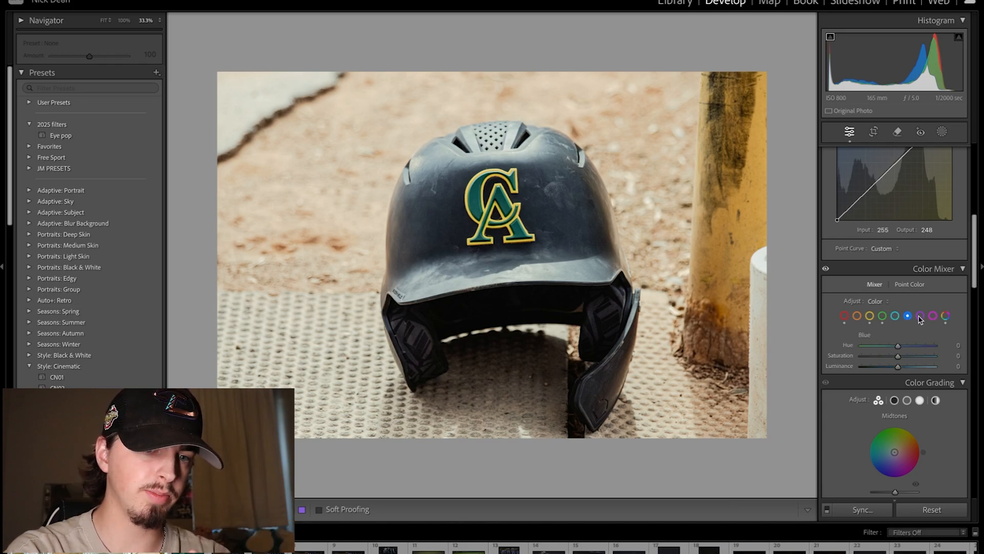
click(920, 316)
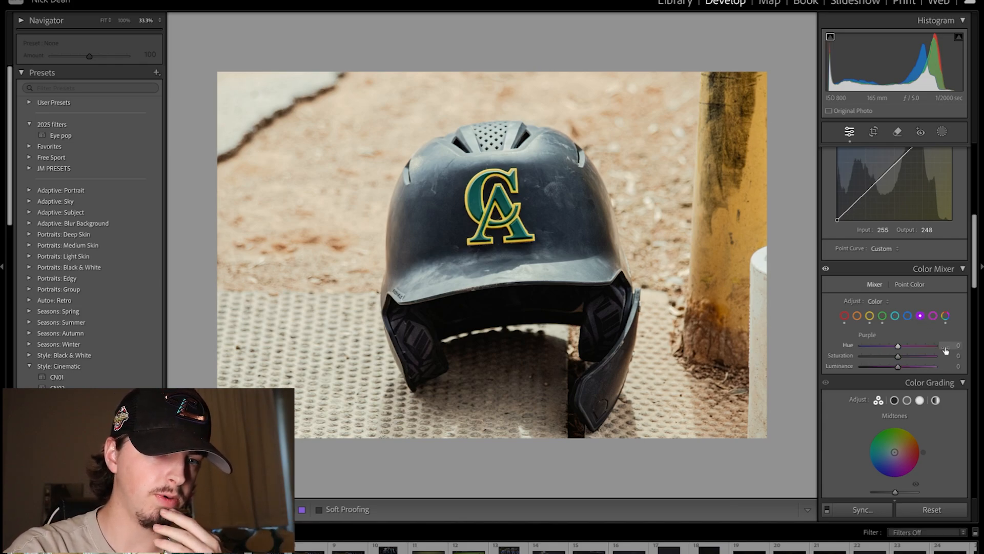
click(958, 355)
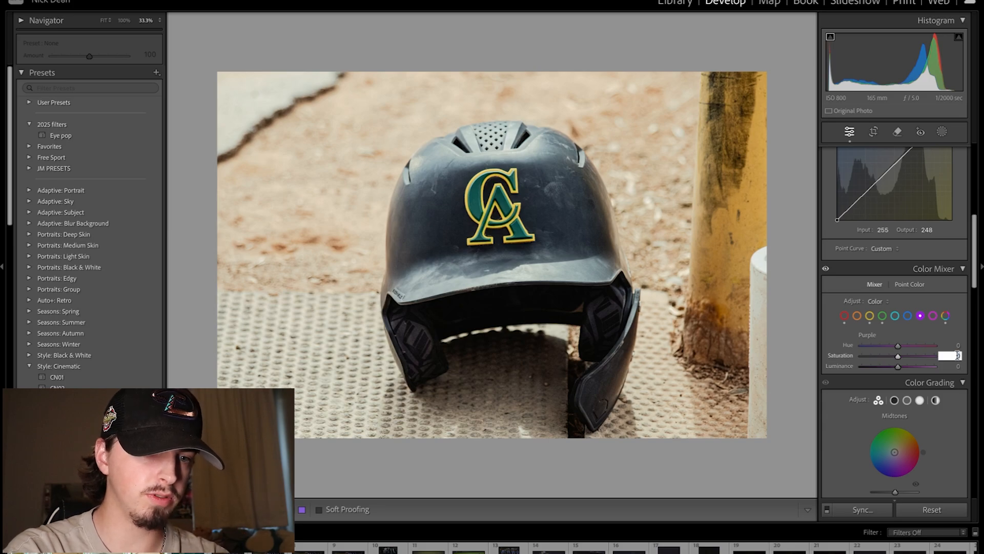
key(Return)
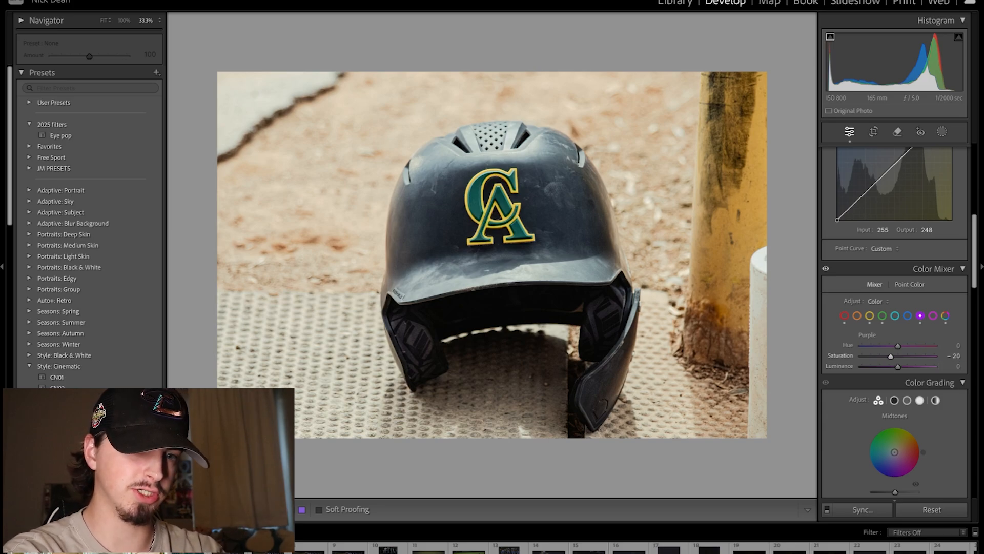
click(946, 317)
Tint the midtones in Color Grading with hue 41 and saturation 8
scroll(951, 348, down, 8)
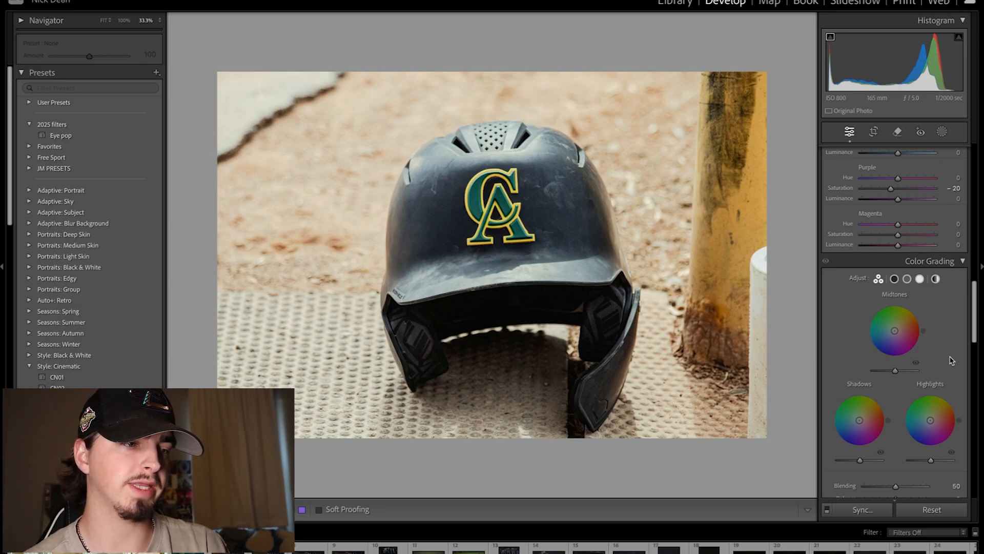
click(907, 278)
click(846, 418)
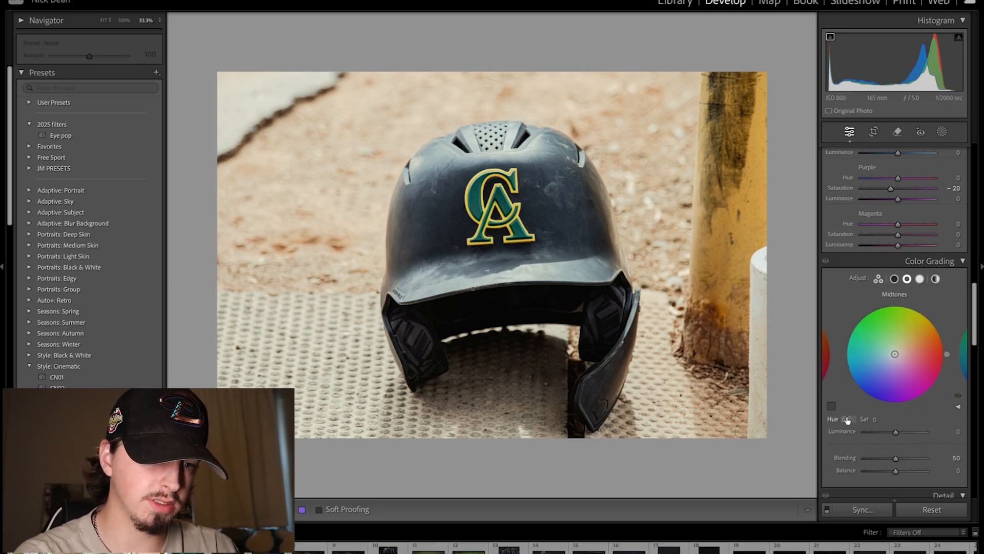
text(41)
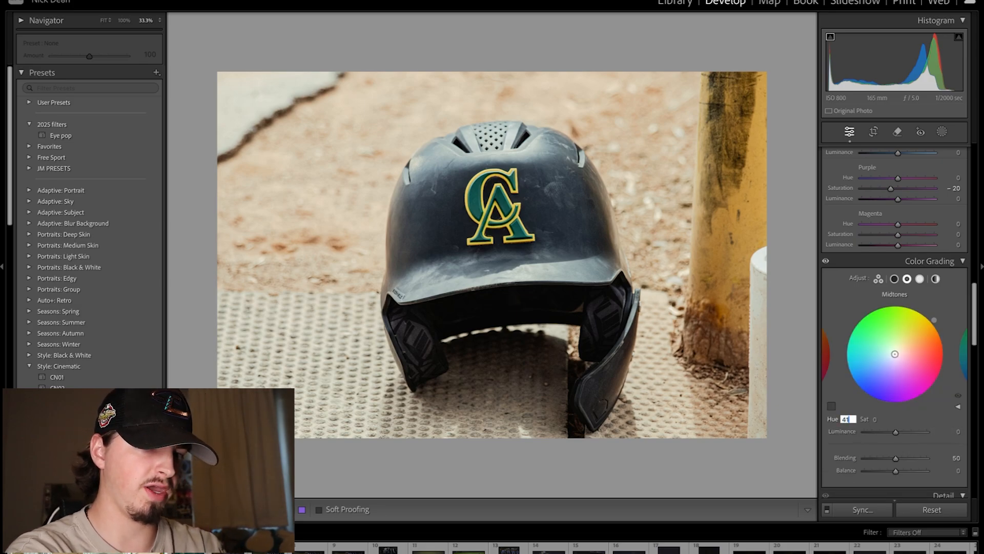
click(877, 418)
text(8)
key(Return)
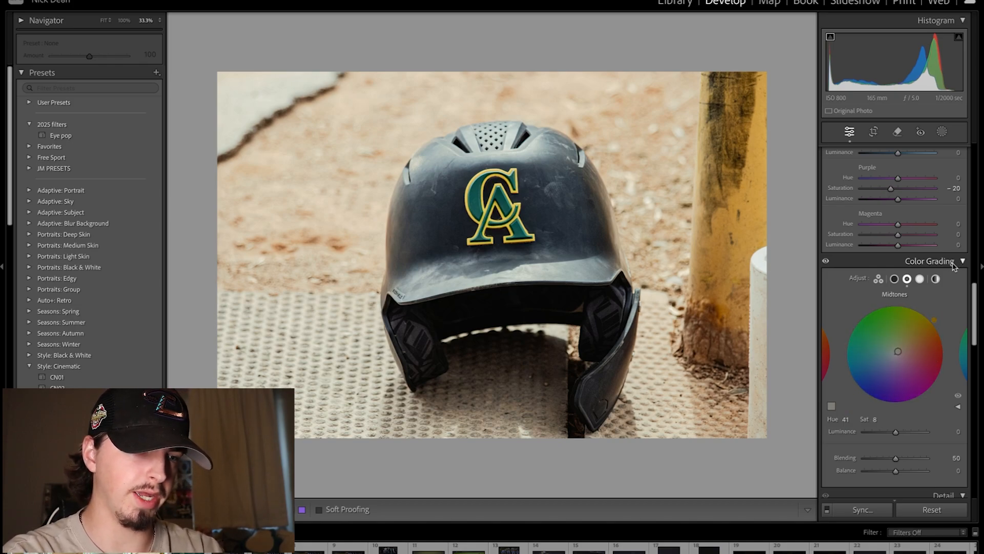
Tint the shadows in Color Grading with hue 164 and saturation 14
click(894, 278)
click(843, 419)
text(164)
key(Return)
click(876, 420)
text(14)
key(Return)
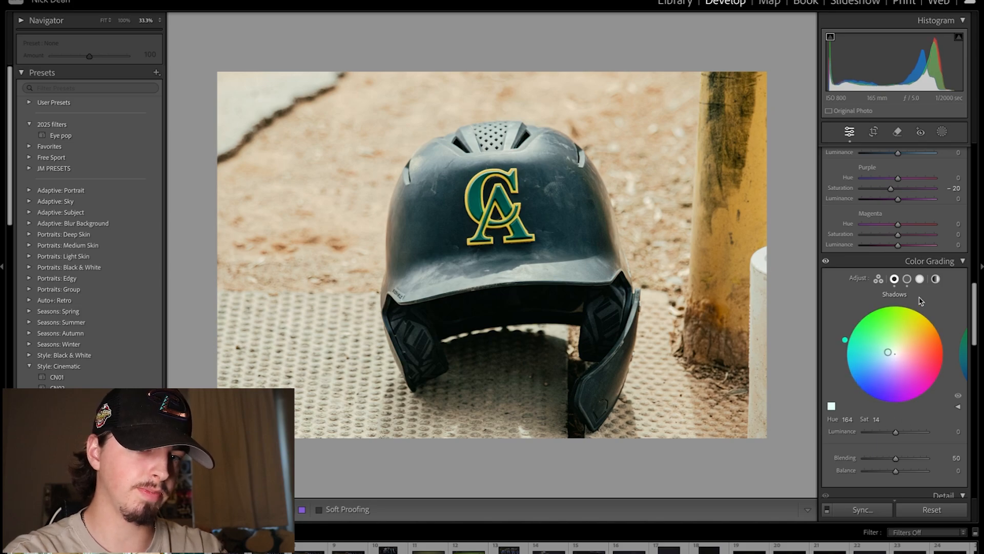
Grade the highlights in Color Grading with hue 86, saturation 10 and luminance -53
click(919, 279)
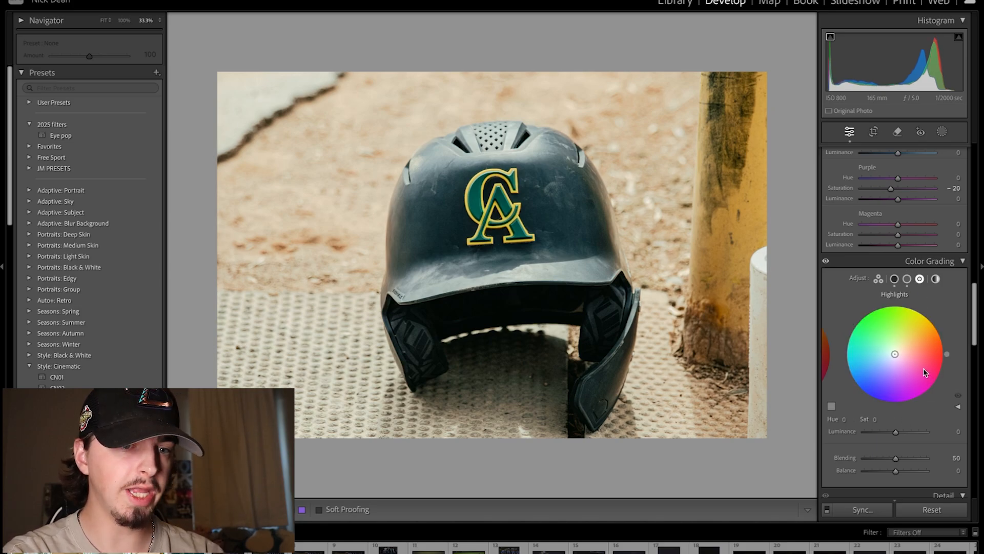
click(843, 419)
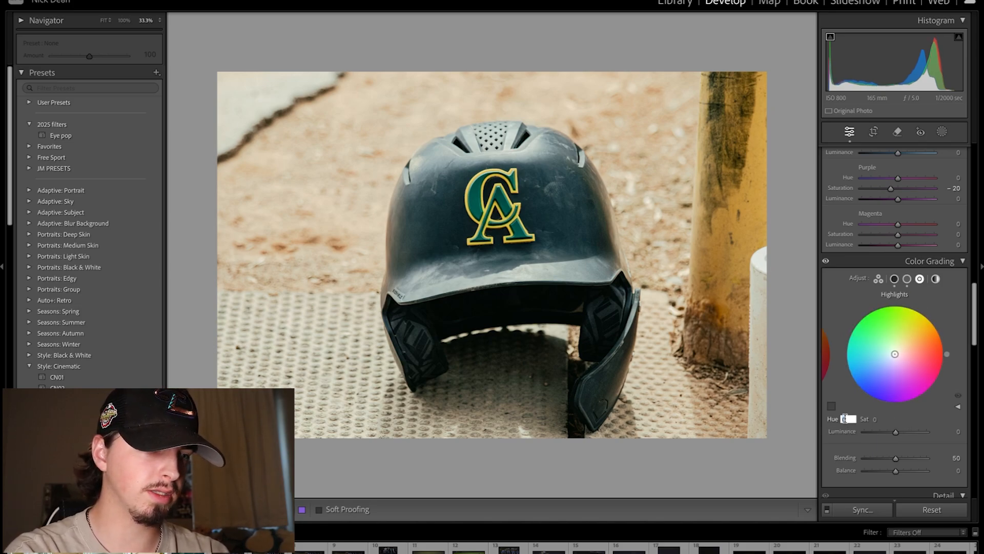
text(86)
click(875, 419)
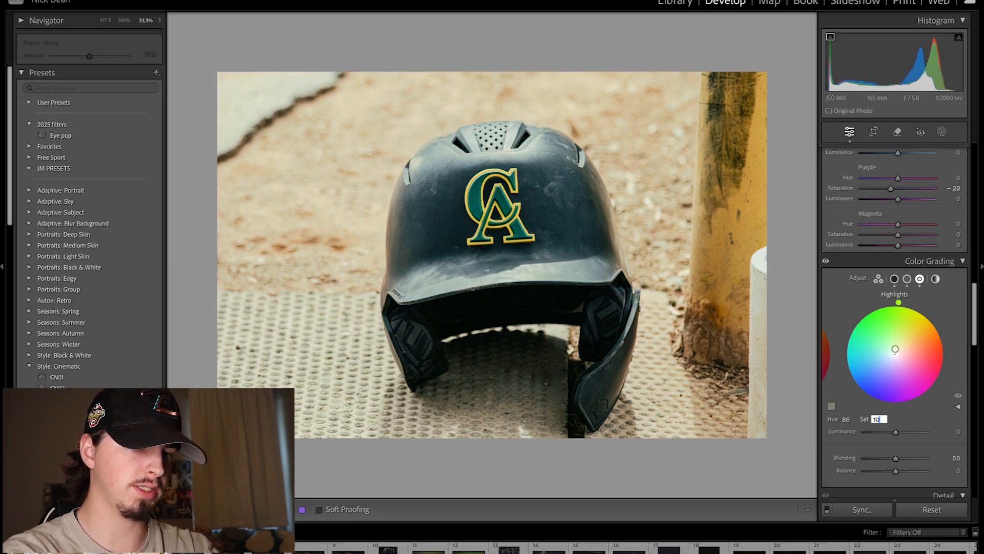
text(10)
key(Return)
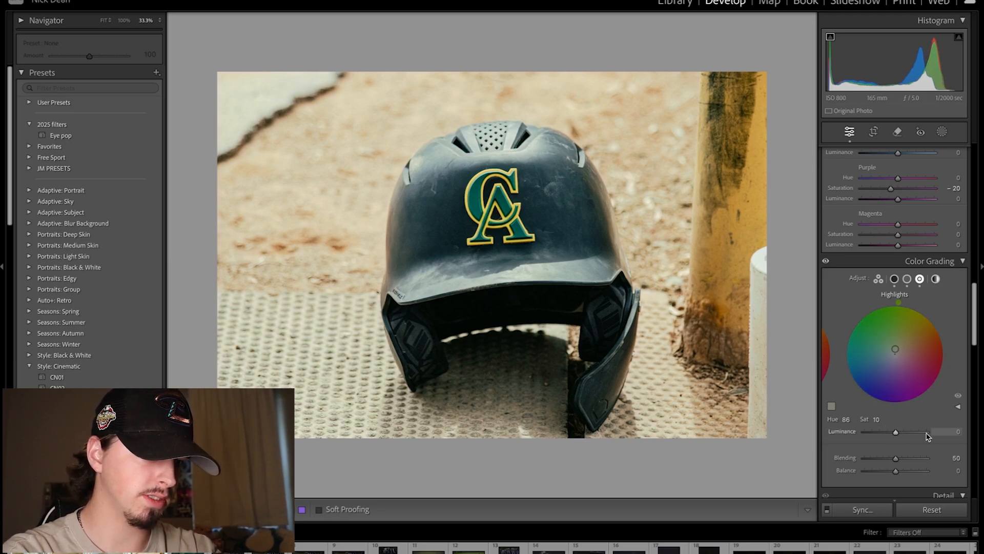
click(954, 431)
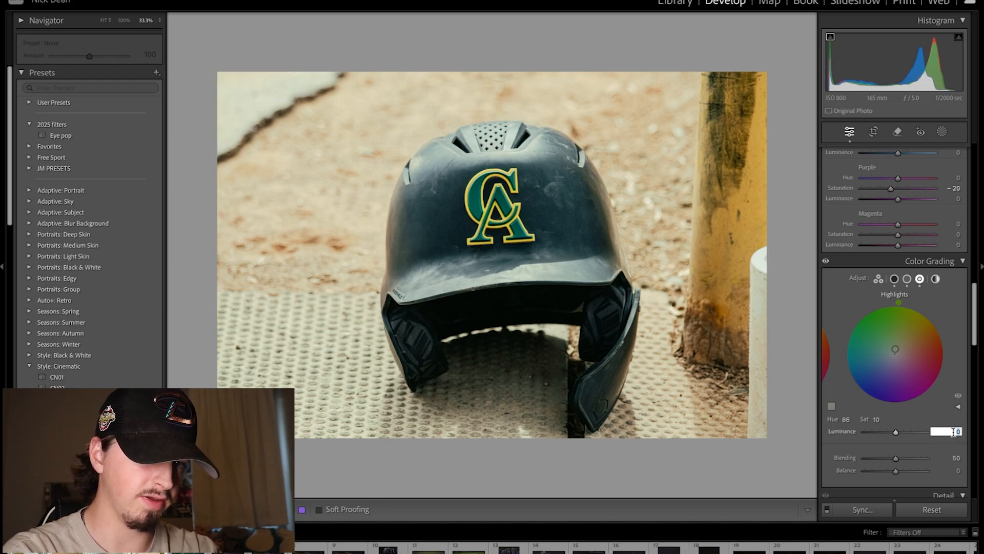
text(- 53)
key(Return)
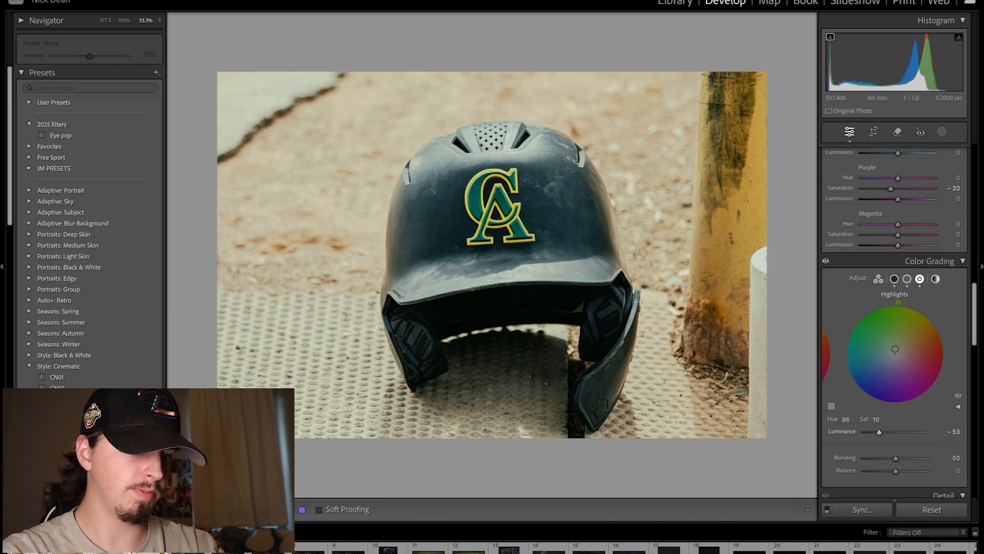
Show all three Color Grading wheels together and set the balance to +50
click(878, 278)
scroll(866, 451, down, 4)
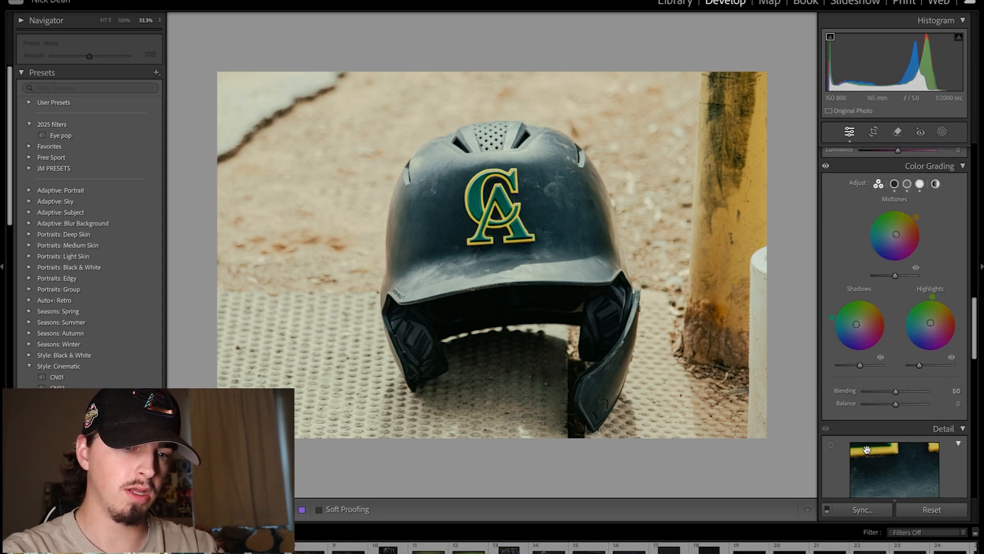
click(958, 403)
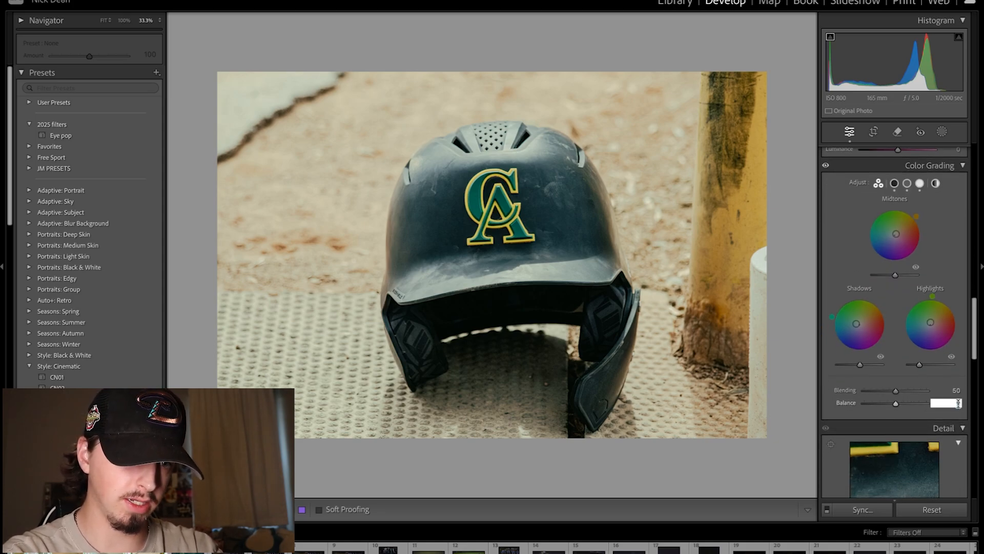
text(50)
key(Return)
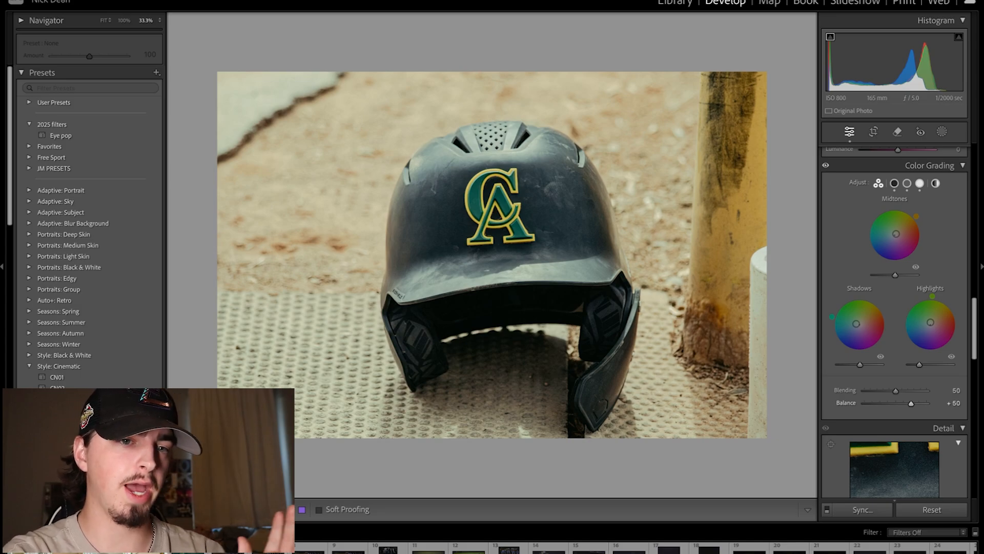
Set the manual noise reduction to luminance 20 and color 50
scroll(894, 307, down, 5)
scroll(894, 307, down, 1)
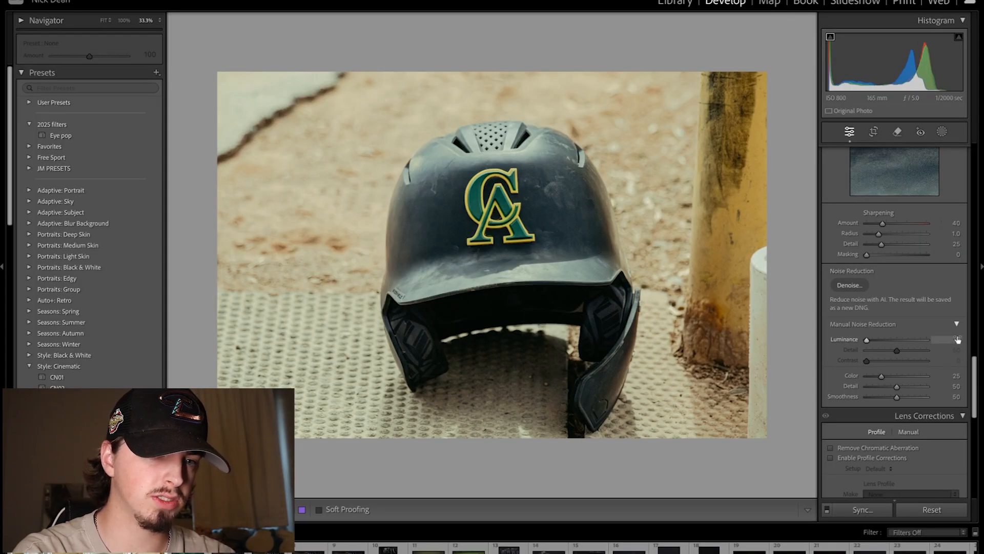
click(958, 340)
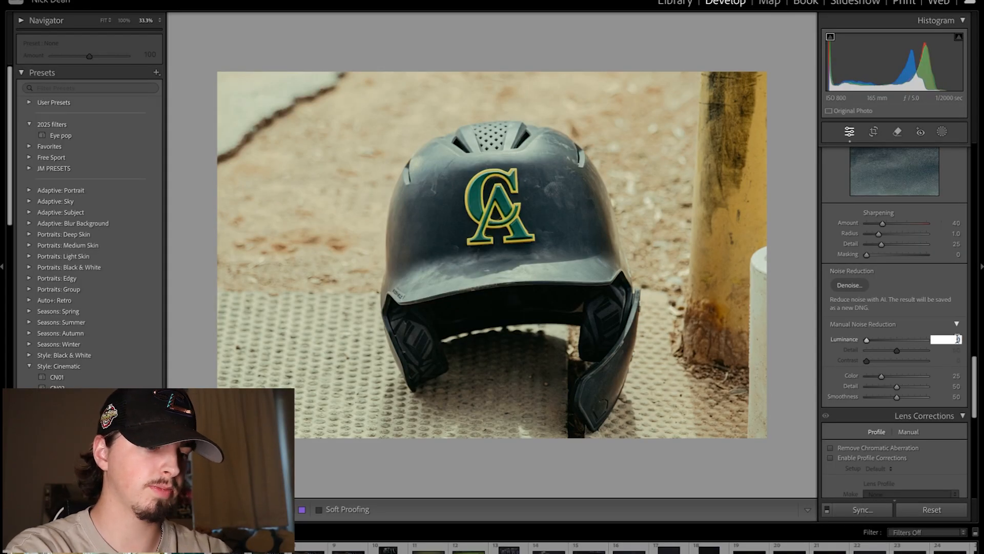
text(20)
key(Return)
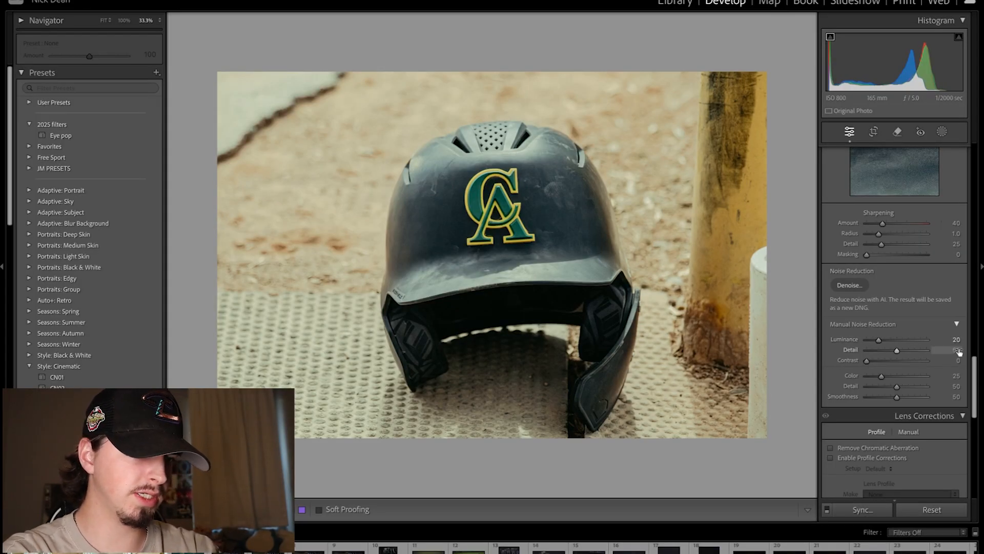
click(957, 375)
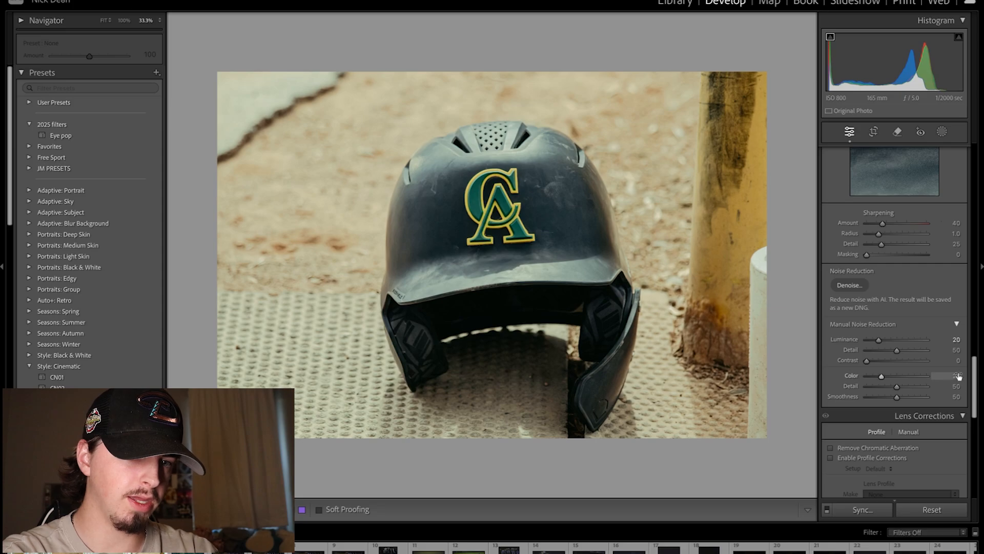
text(50)
key(Return)
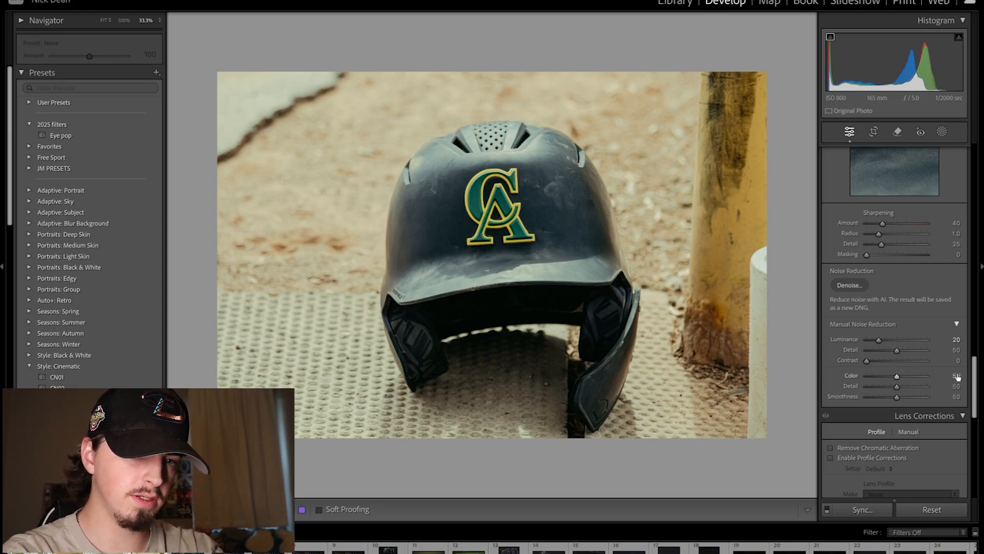
Enable profile corrections and chromatic aberration removal in Lens Corrections
scroll(927, 362, down, 3)
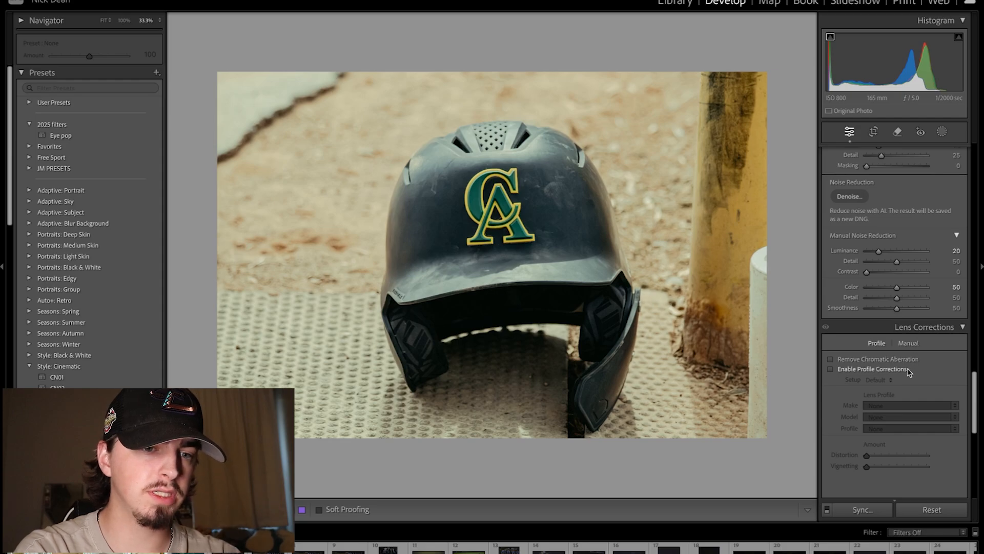
click(831, 369)
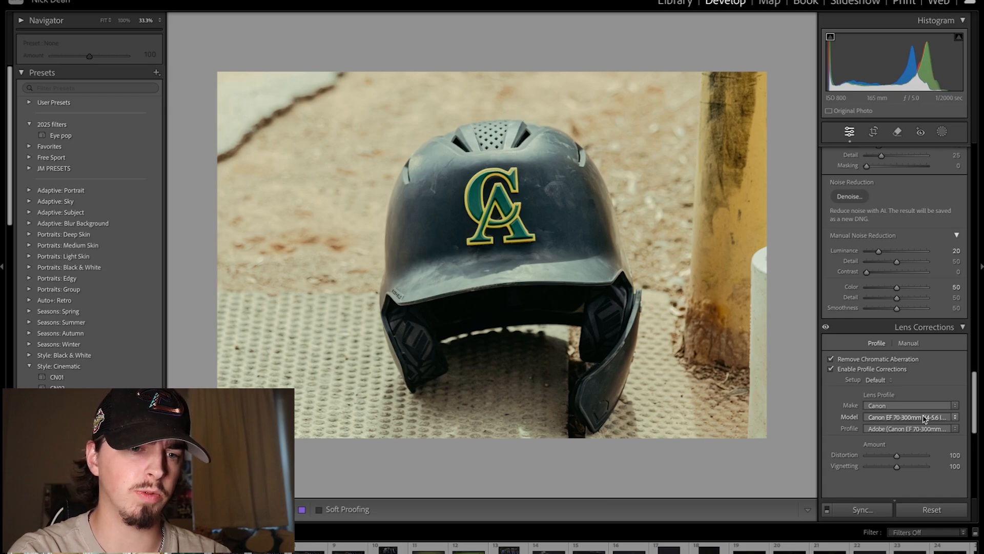
scroll(925, 404, down, 1)
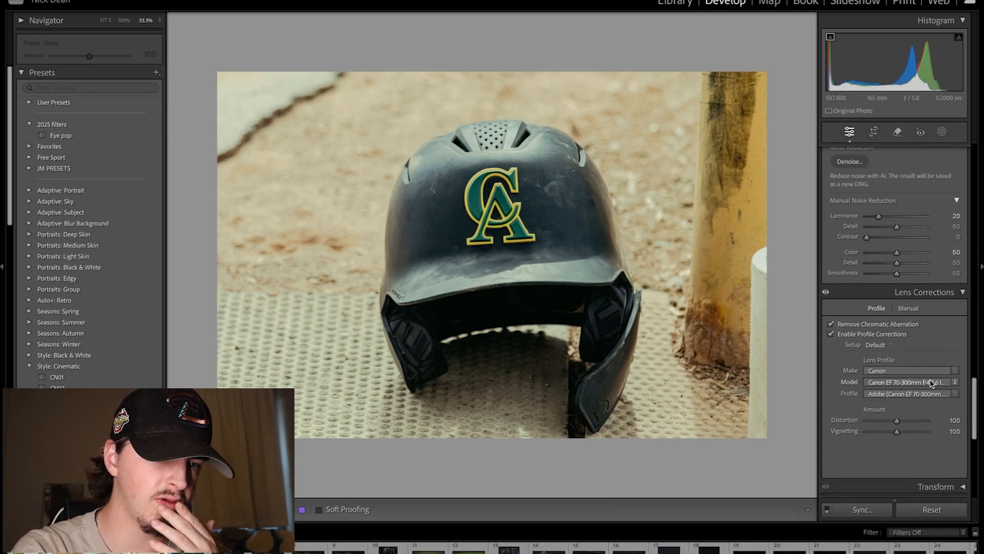
Darken the photo's edges with a post-crop vignetting amount of -17
scroll(941, 369, down, 1)
scroll(918, 400, down, 4)
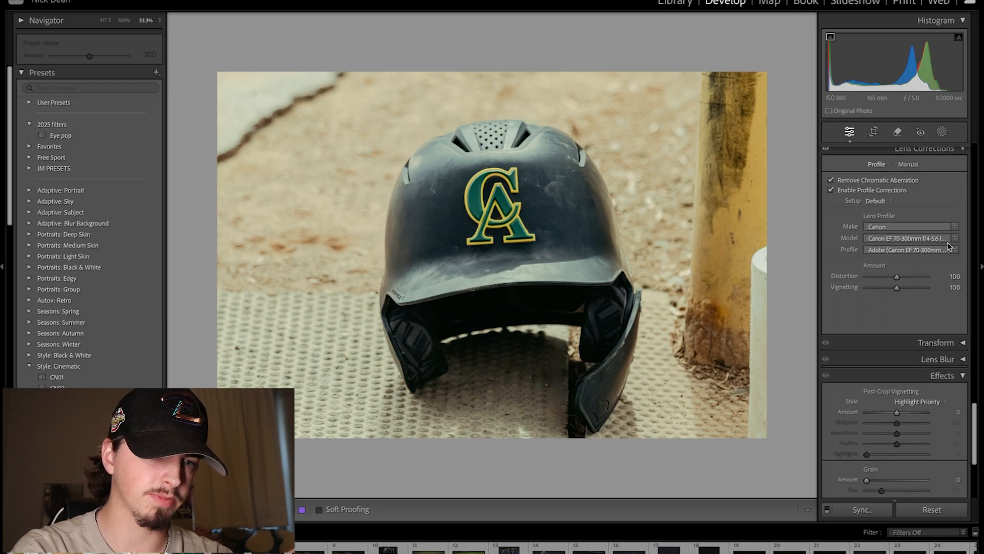
scroll(915, 431, down, 1)
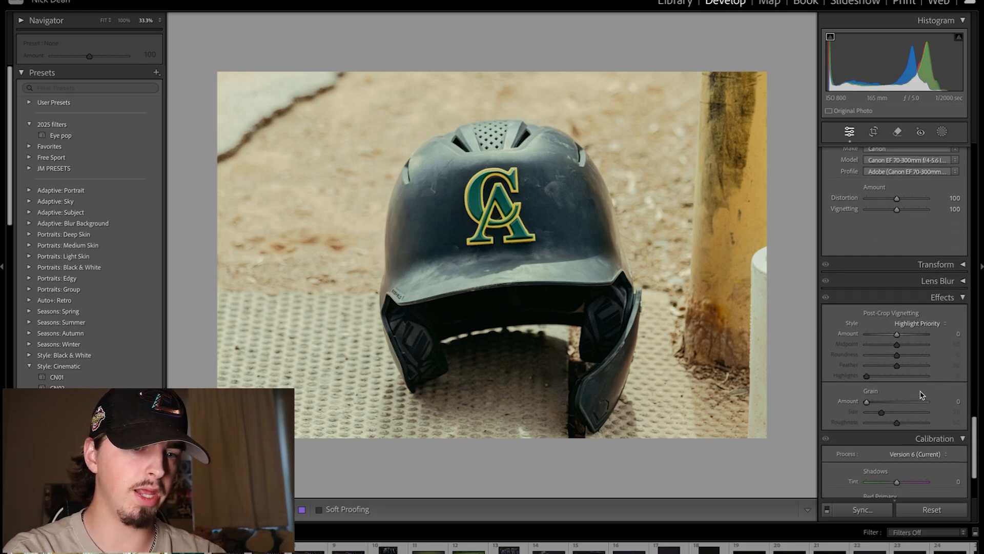
click(957, 335)
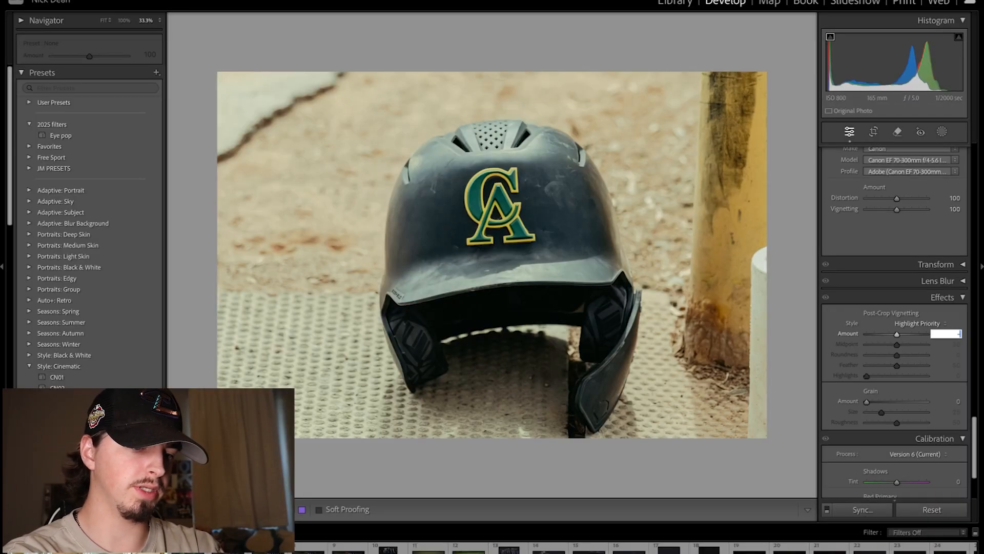
key(Return)
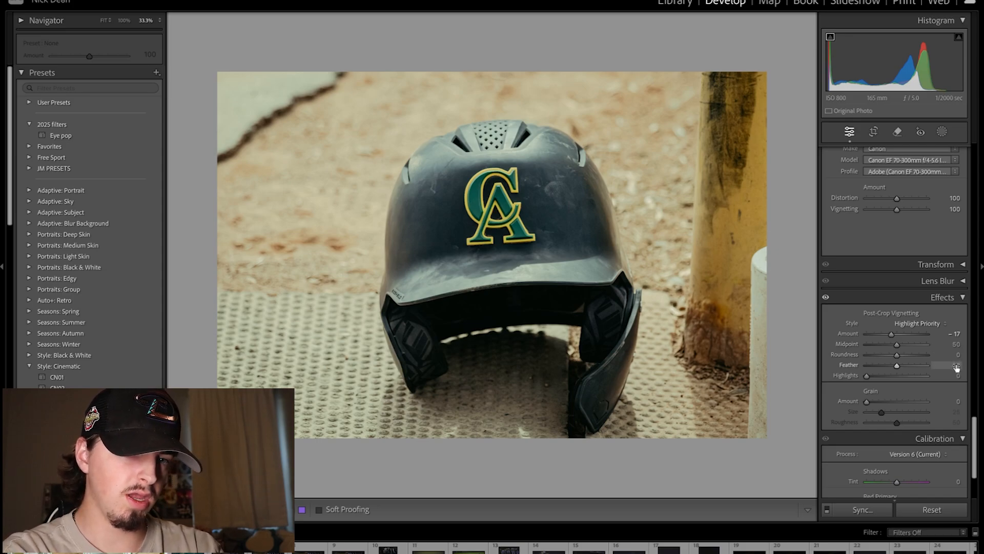
Add grain to the photo with amount 24 and size 10
click(958, 402)
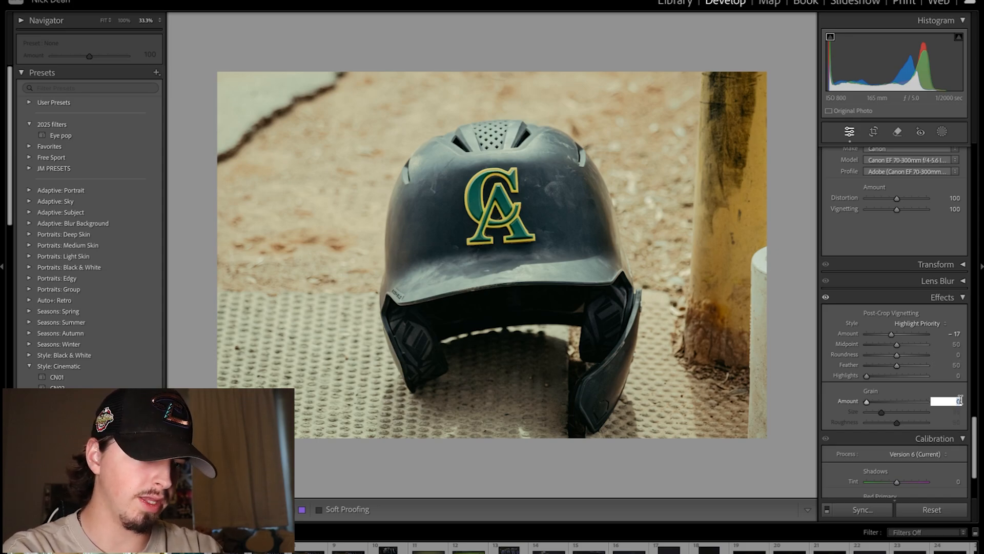
key(Return)
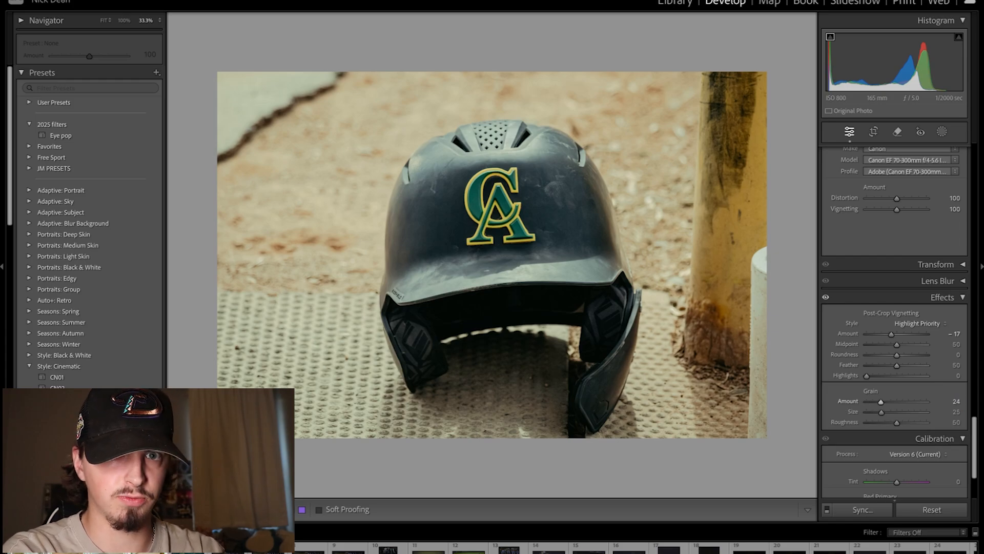
click(956, 412)
text(10)
key(Return)
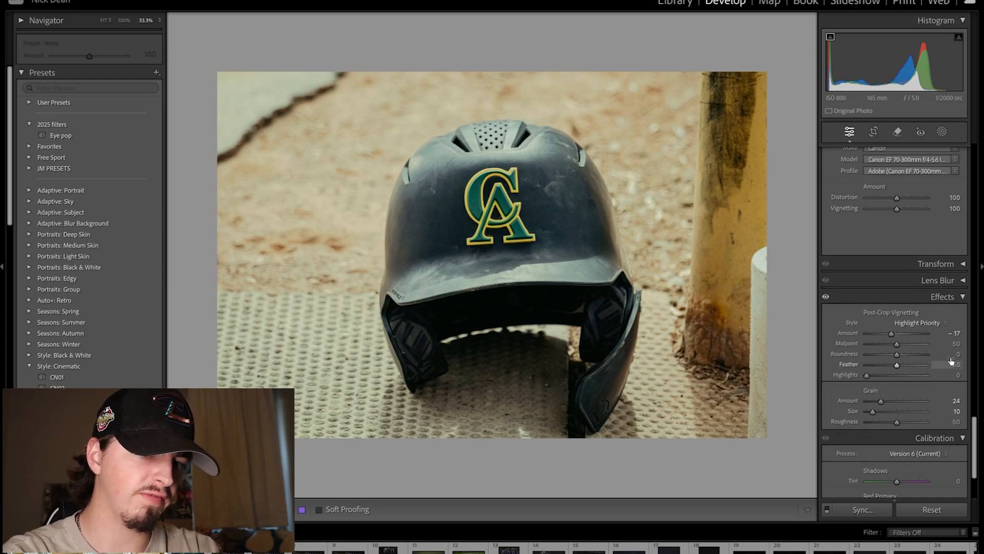
Set the Blue Primary saturation in Calibration to +70
scroll(951, 361, down, 4)
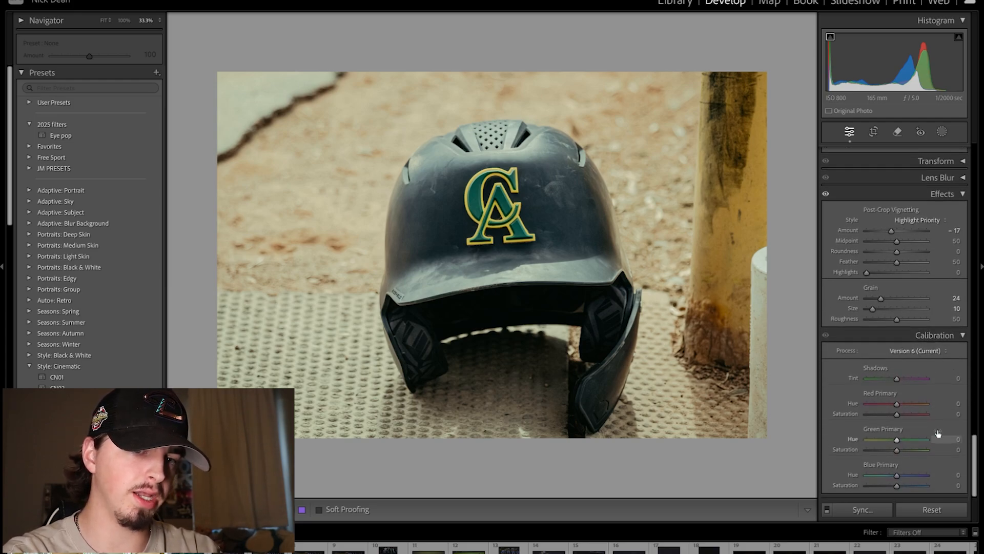
click(954, 485)
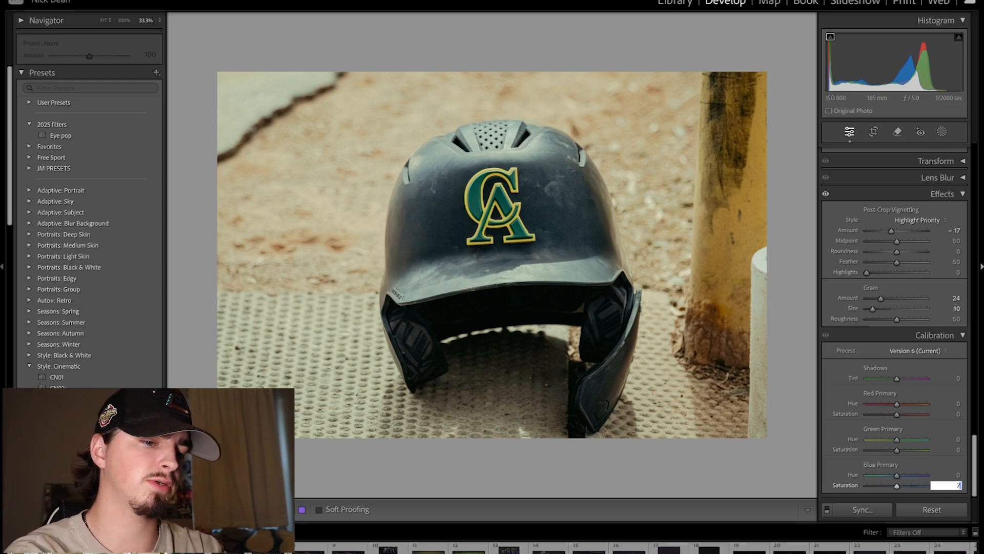
key(Return)
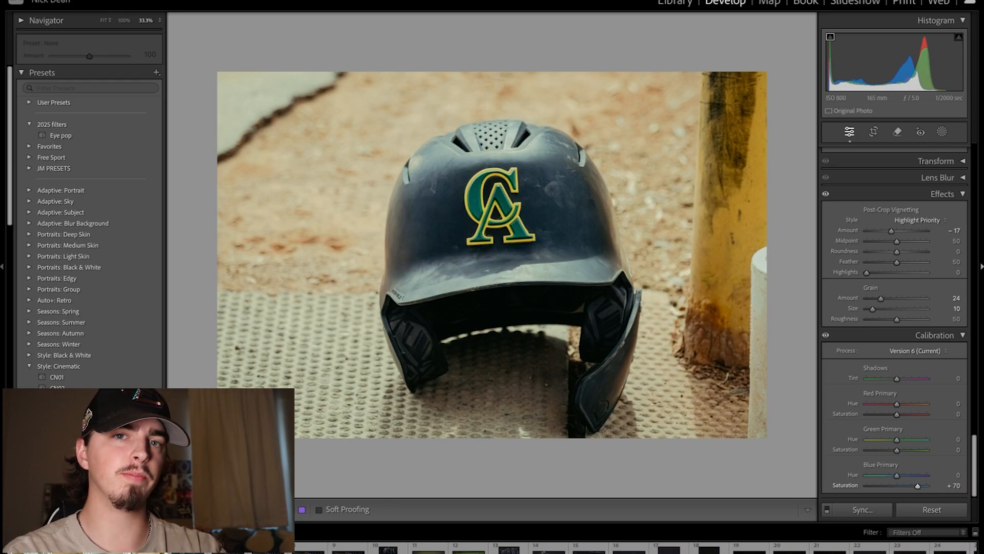